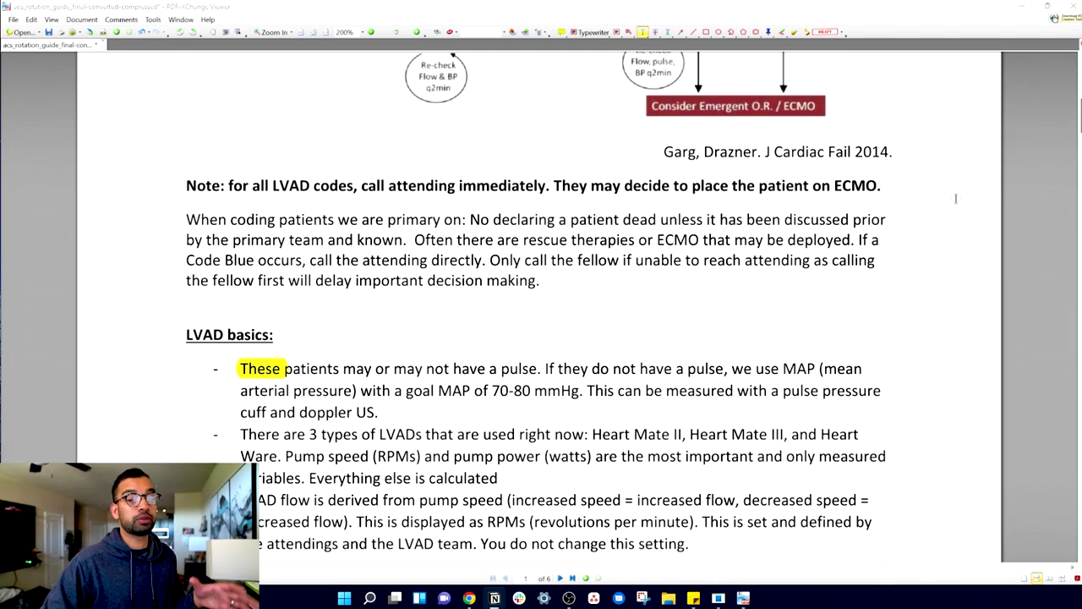
Scroll to the pump power, pump flow and PI sections and highlight 'PI' in yellow.
scroll(869, 243, "down", 10)
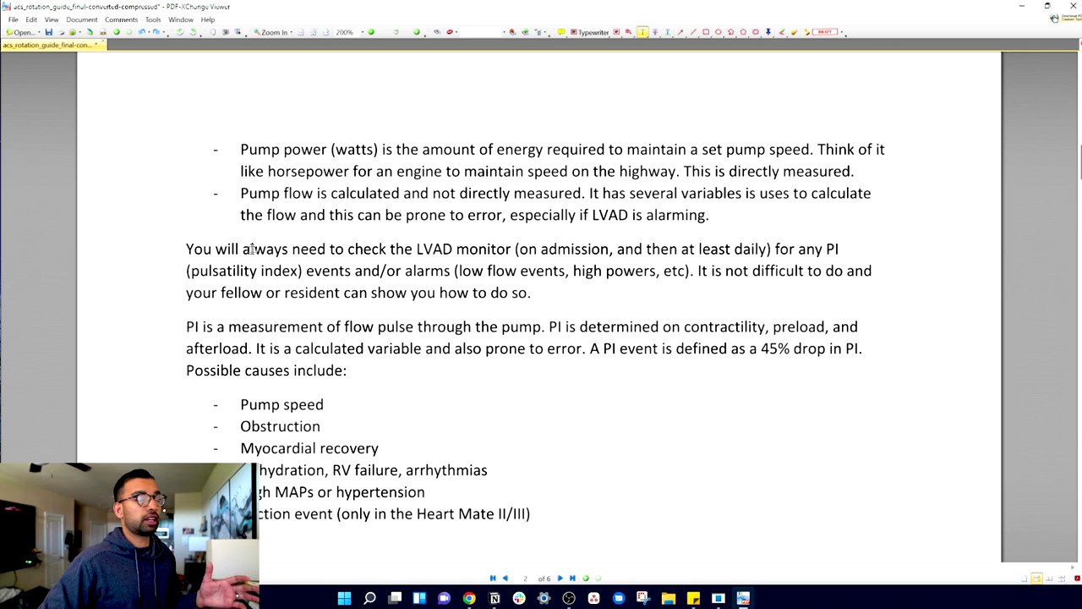
left_click_drag(244, 249, 385, 249)
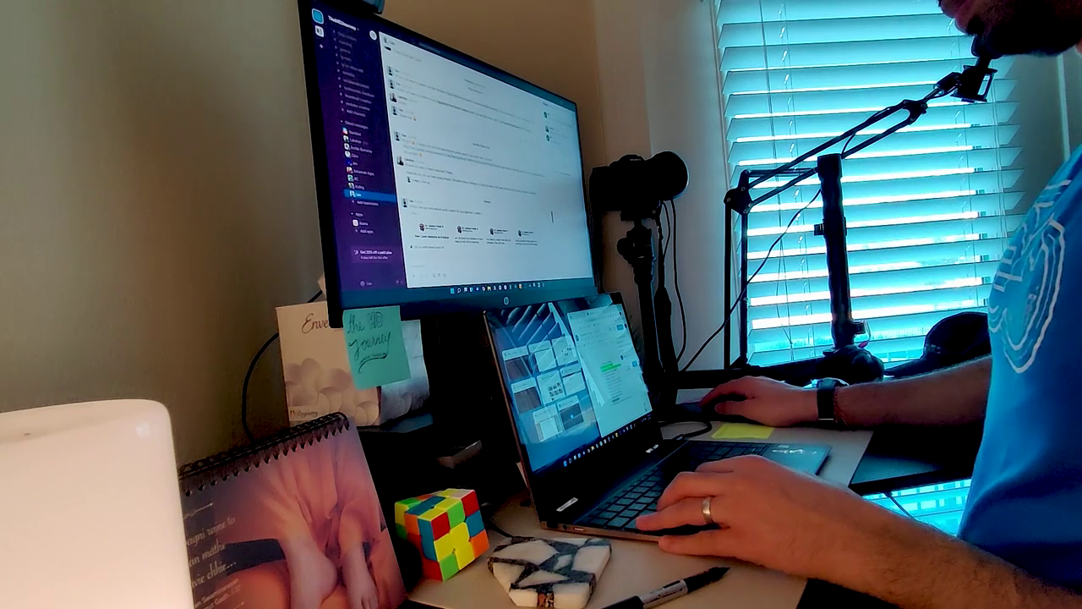
key("alt+Tab")
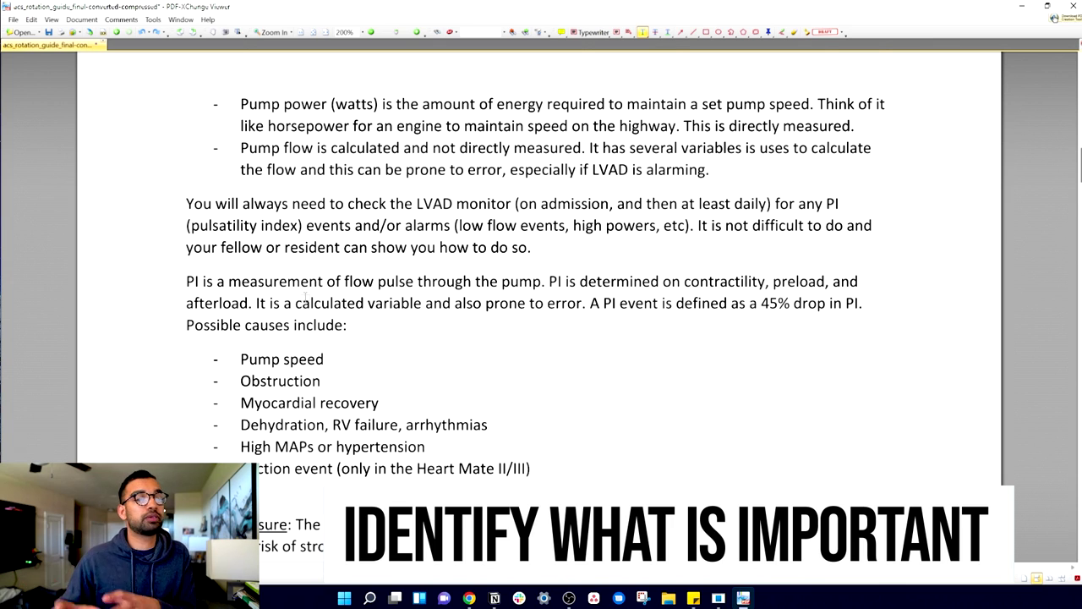
scroll(196, 199, "down", 1)
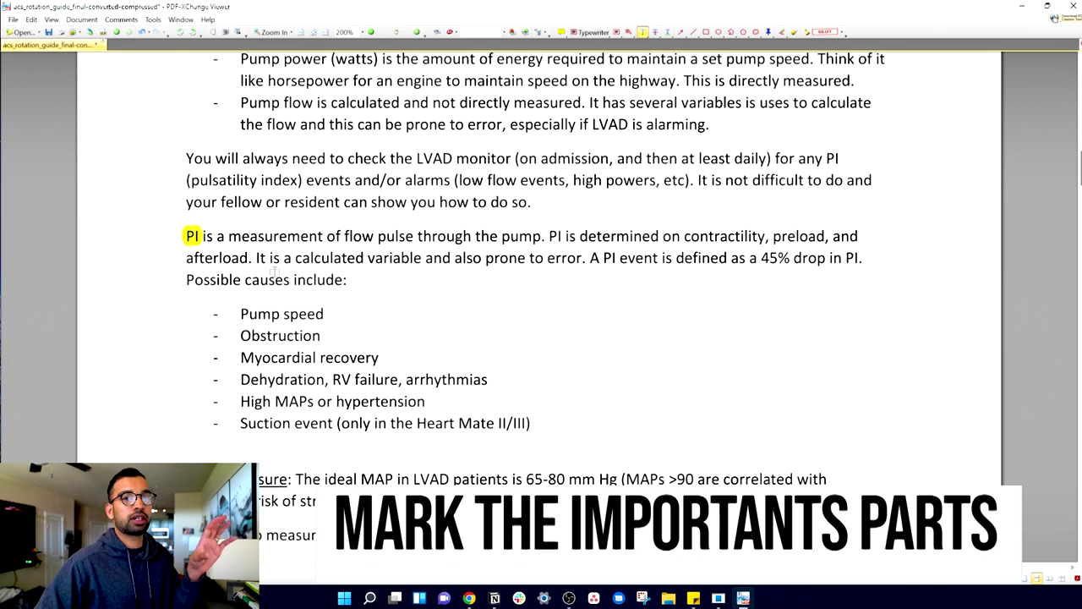
Highlight 'Blood Pressure:' and 'admission' in yellow further down the LVAD guide.
scroll(251, 364, "down", 3)
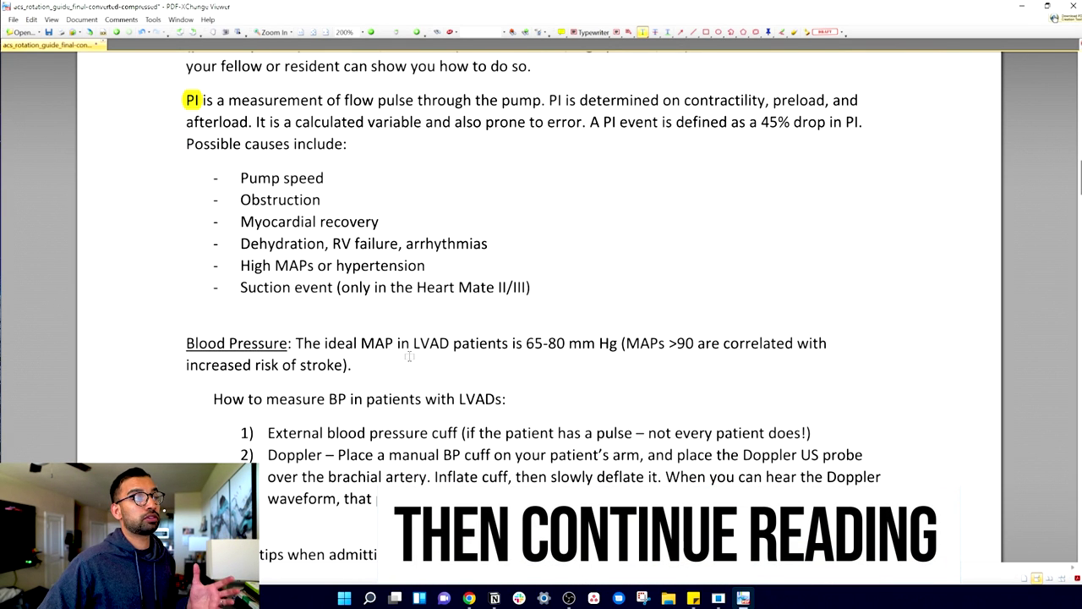
left_click_drag(176, 341, 294, 346)
scroll(287, 352, "down", 2)
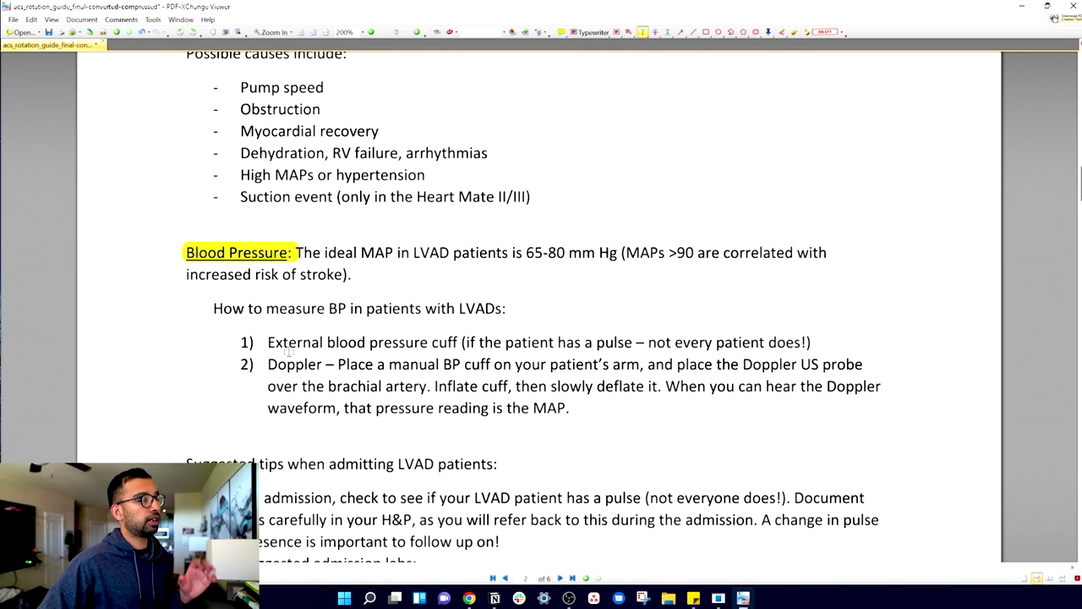
scroll(288, 352, "down", 3)
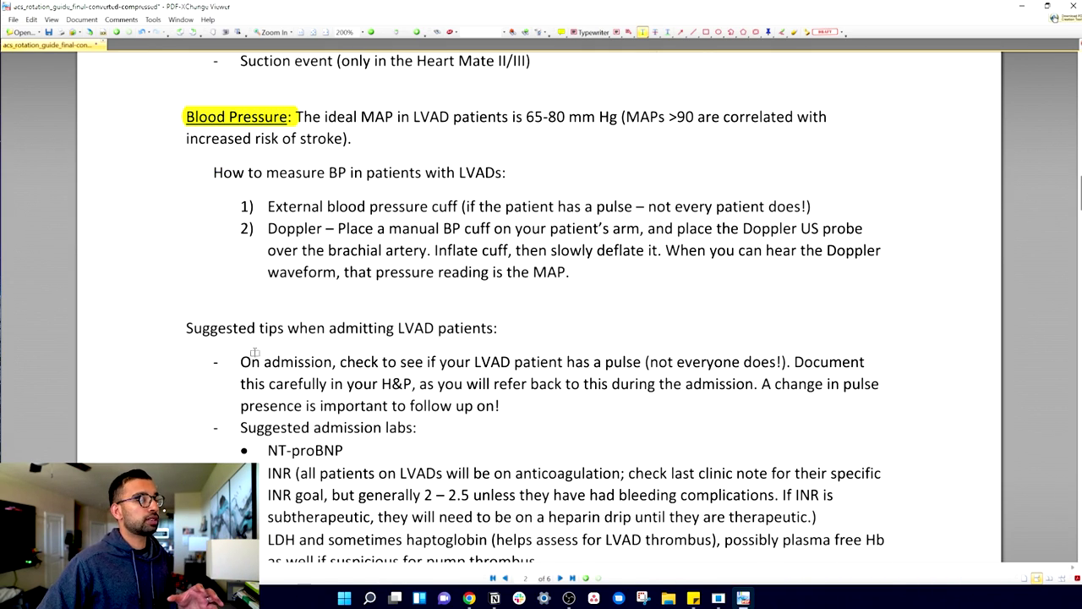
left_click_drag(264, 361, 350, 362)
scroll(338, 269, "down", 4)
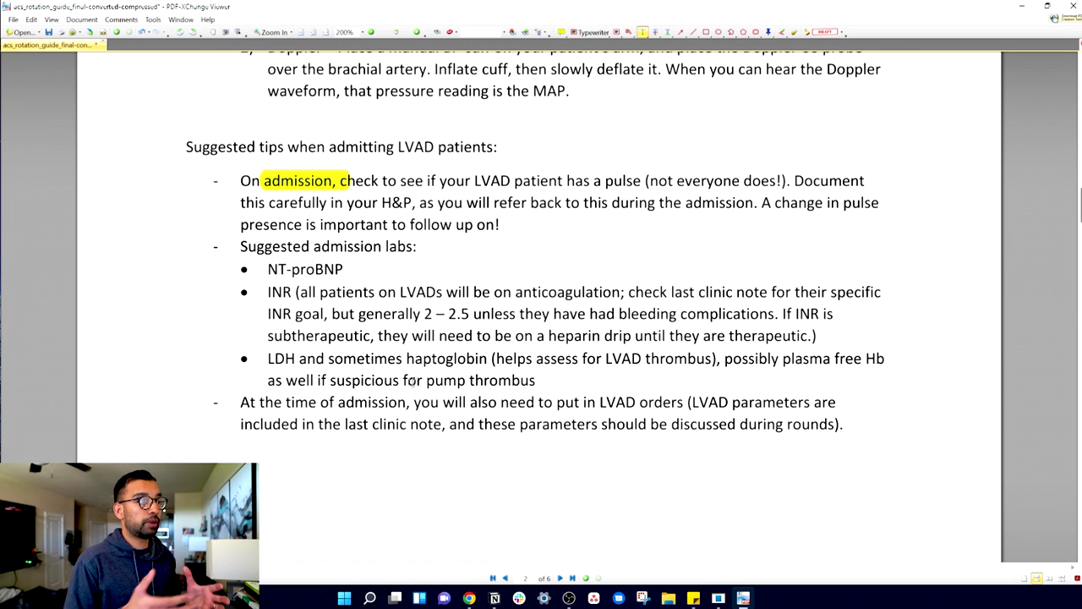
scroll(205, 356, "down", 10)
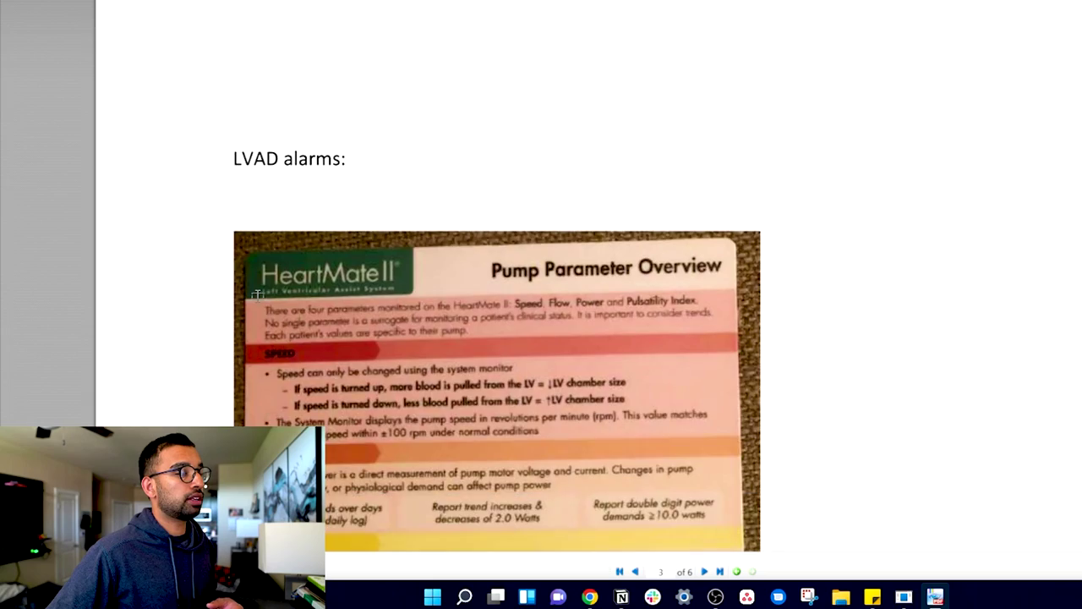
scroll(261, 301, "down", 20)
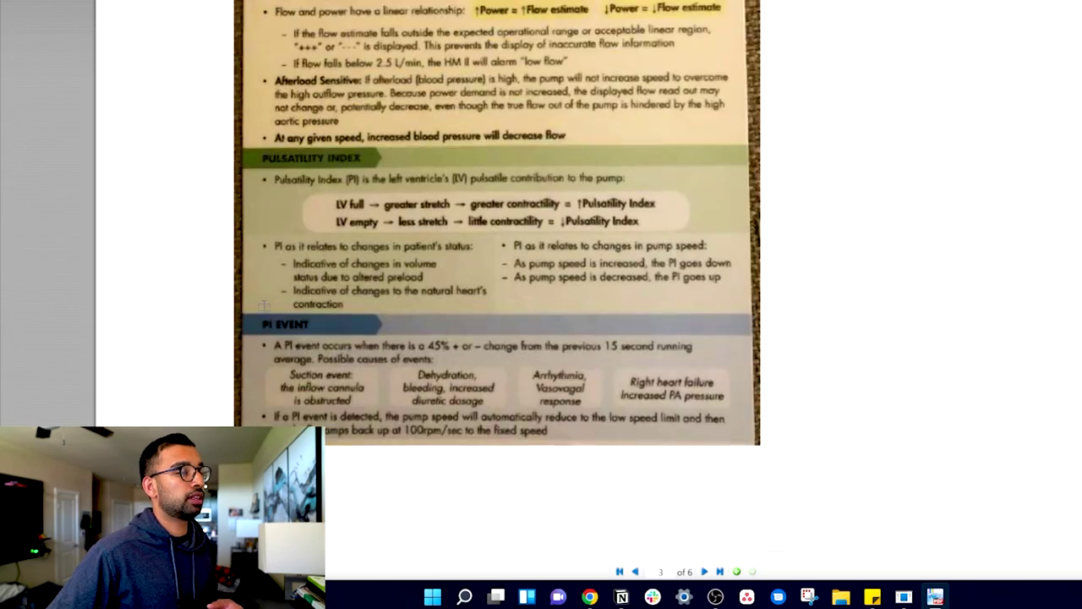
scroll(263, 306, "down", 15)
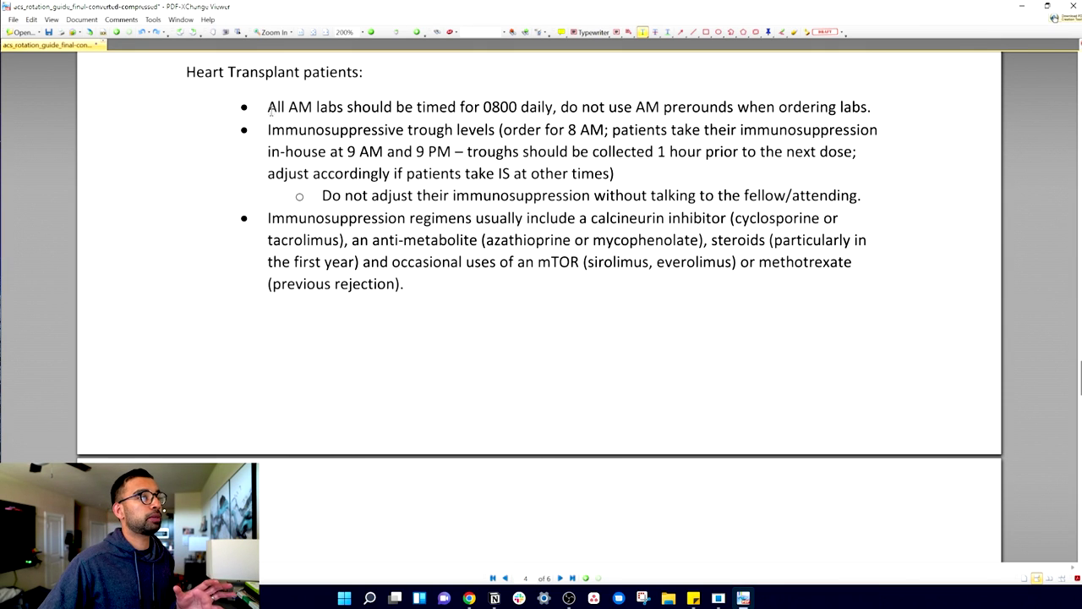
left_click_drag(268, 108, 343, 109)
scroll(338, 127, "down", 3)
scroll(336, 148, "down", 2)
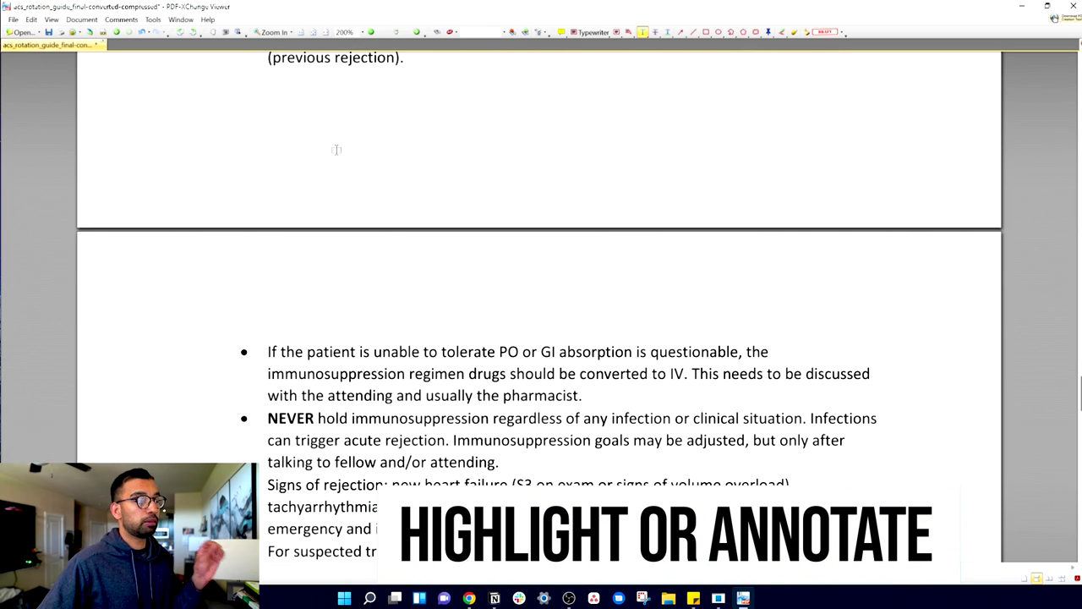
scroll(296, 298, "down", 1)
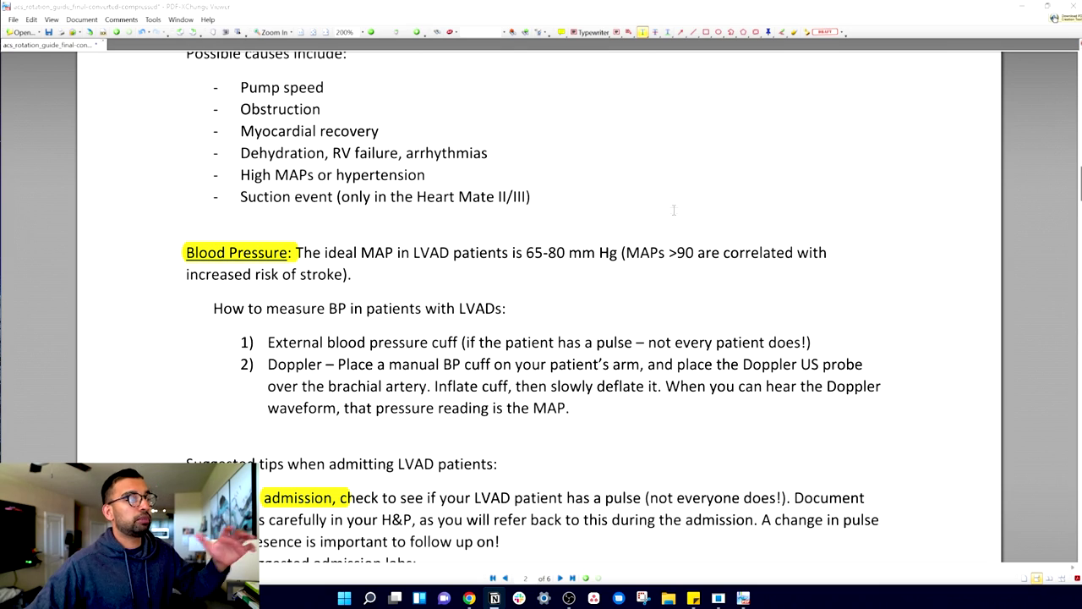
Scroll further down the LVAD guide beside the Notion Heart Failure Intro page.
scroll(673, 210, "down", 3)
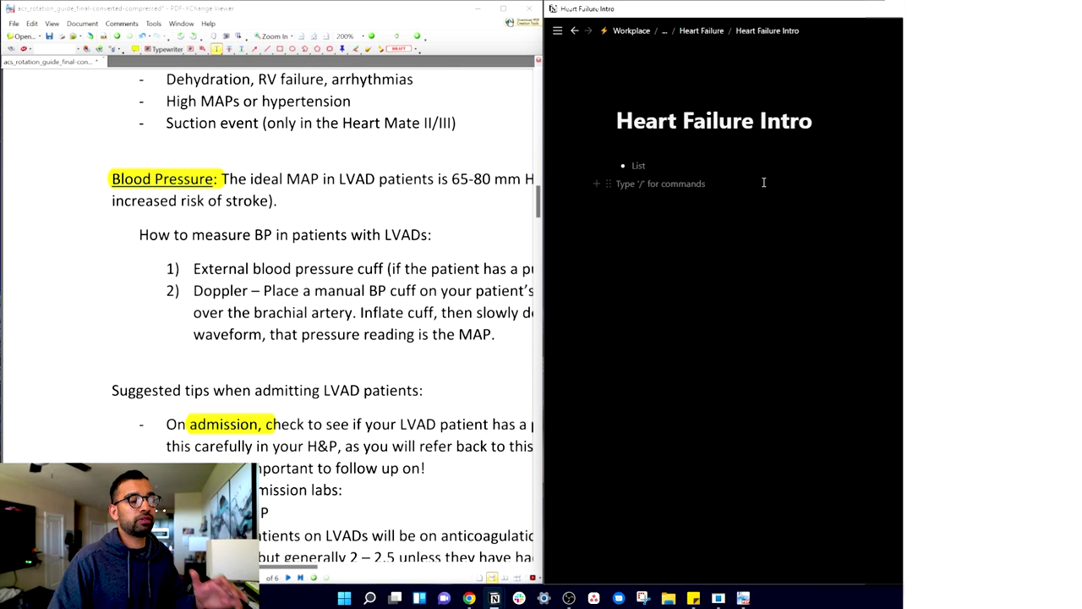
Type 'Ideal MAP is 65-80' in the bullet, then select it to clear it.
left_click(763, 168)
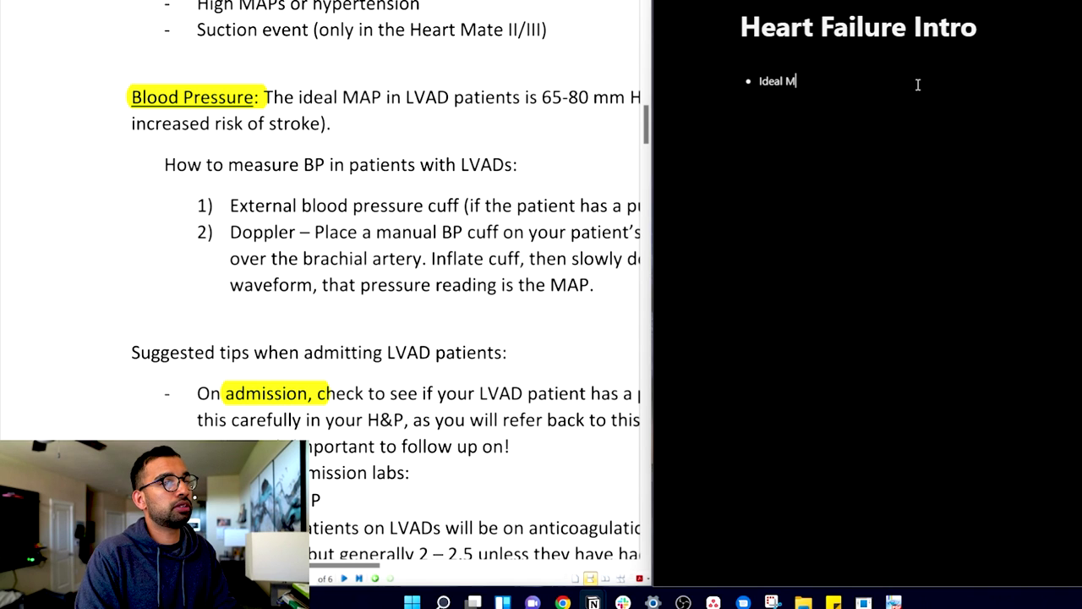
type("Ideal MAP is 65-")
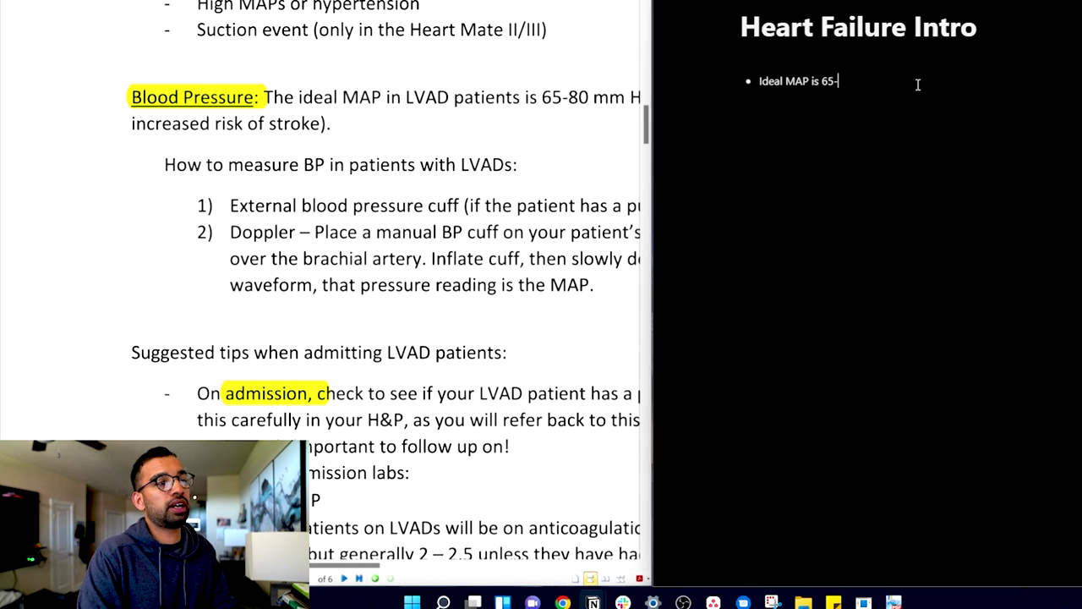
type("80")
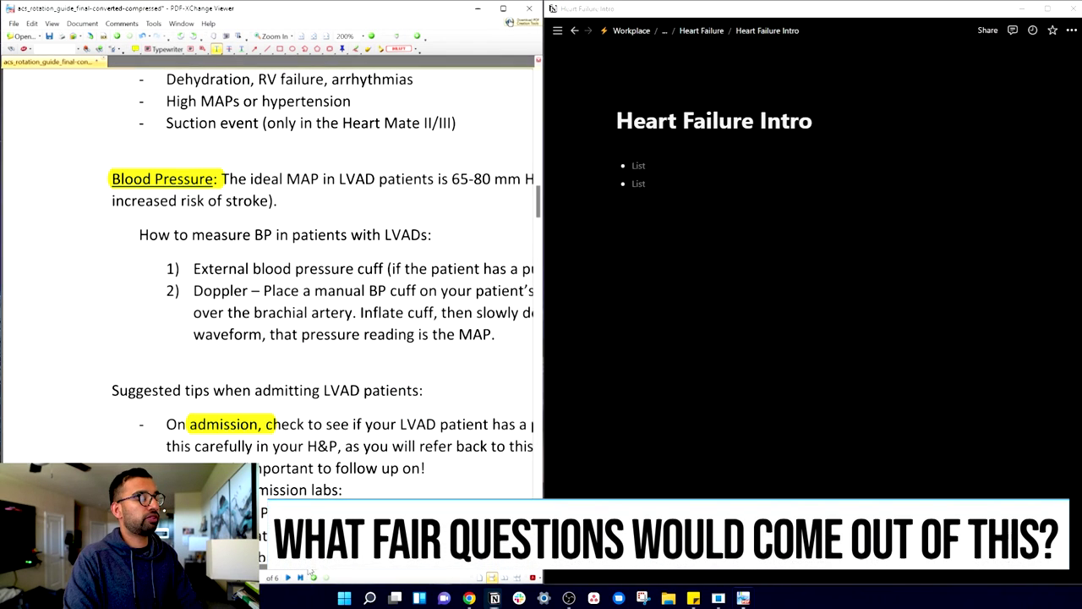
left_click_drag(310, 574, 356, 572)
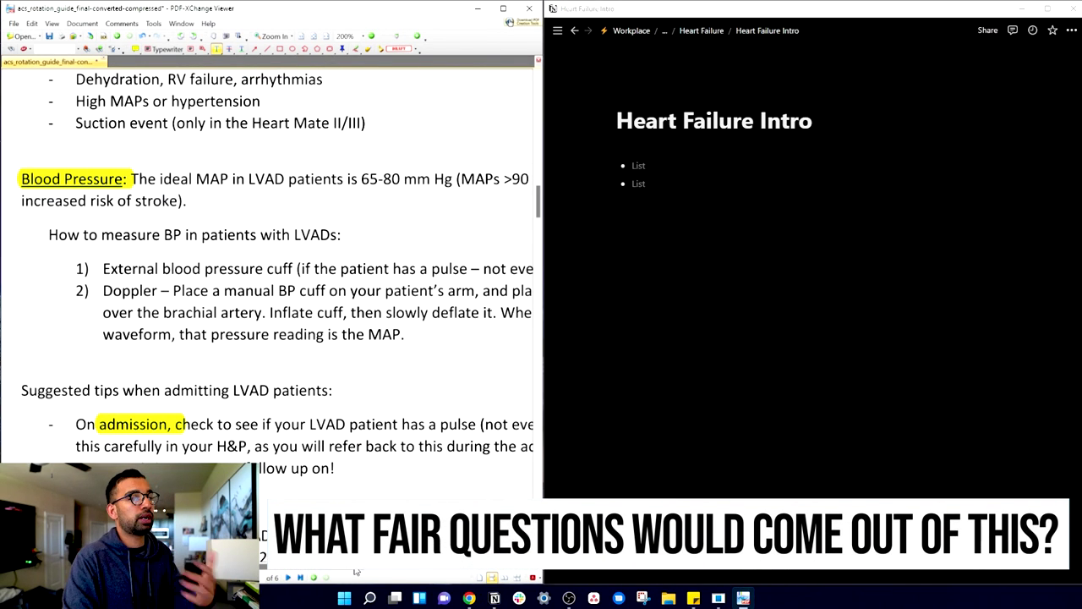
Write the bullet 'What is the ideal MAP in LVAD patients' with nested answer '65-80'.
left_click(686, 168)
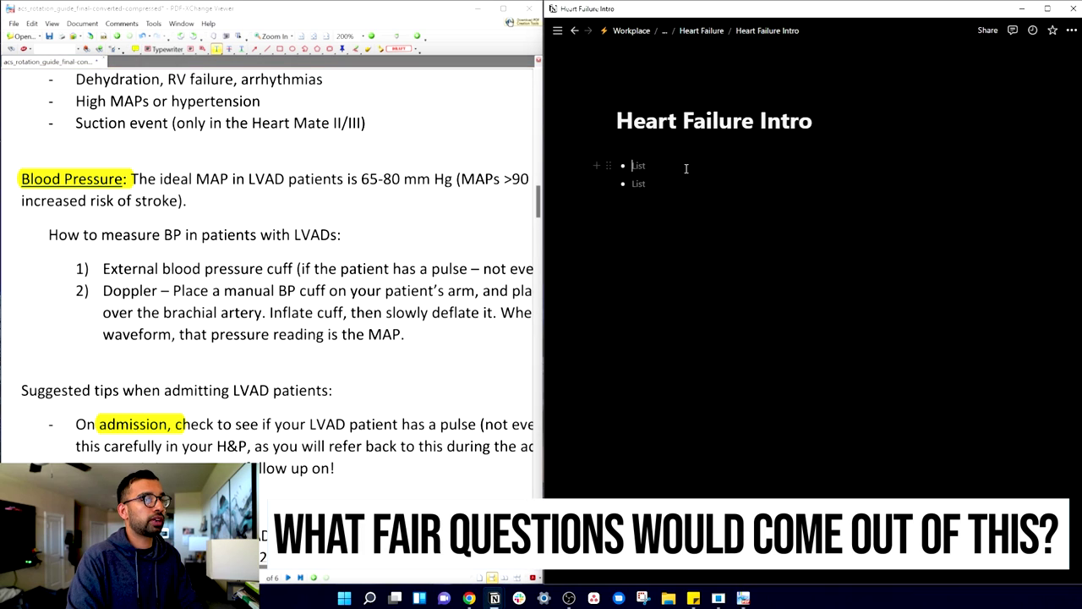
type("B")
type("What is the ideal MAP")
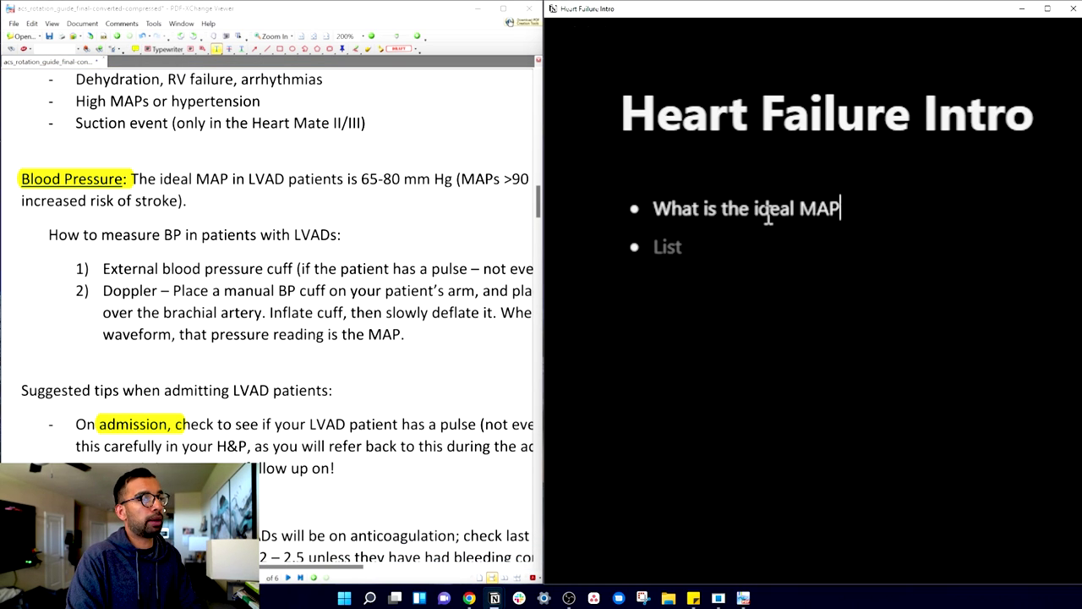
type(" in LVAD patients")
key("Return")
key("Tab")
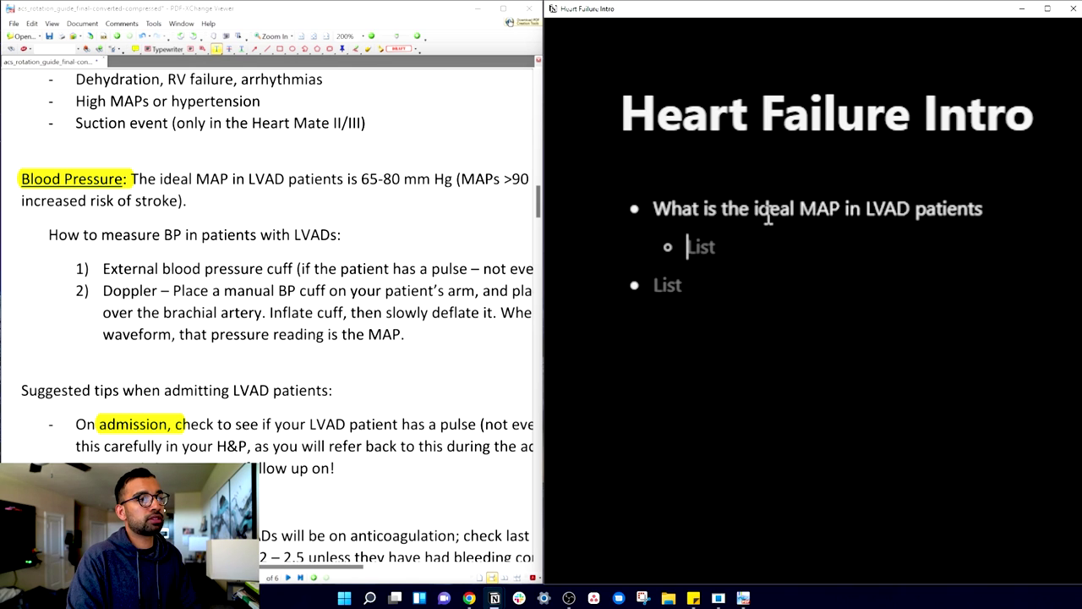
type("65-")
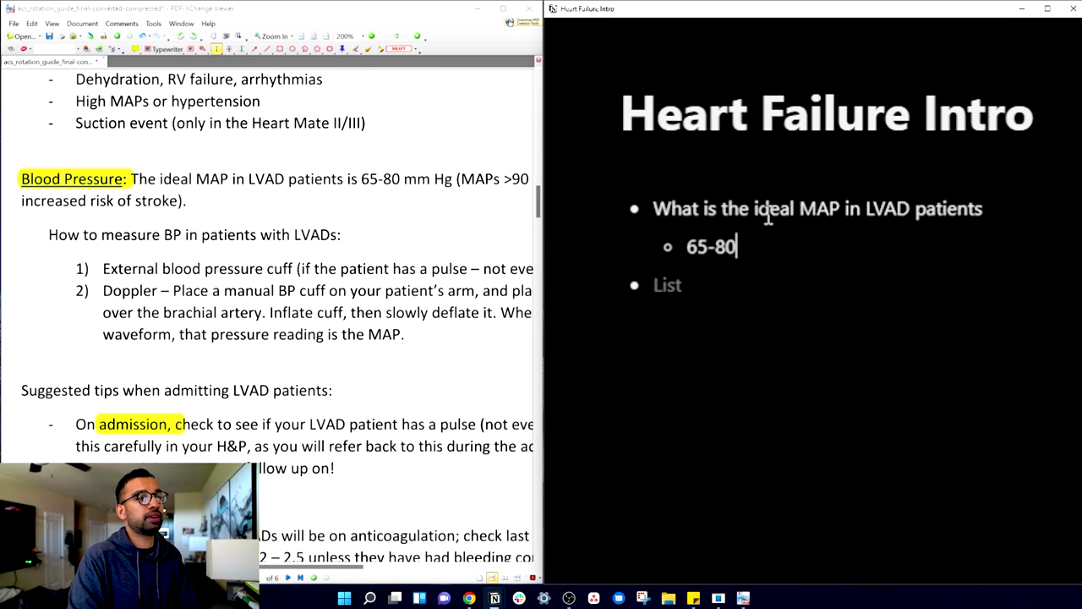
type("80")
key("Return")
key("shift+Tab")
Create a 'What is ideal MAP' toggle containing '65-80', then collapse it.
type("/")
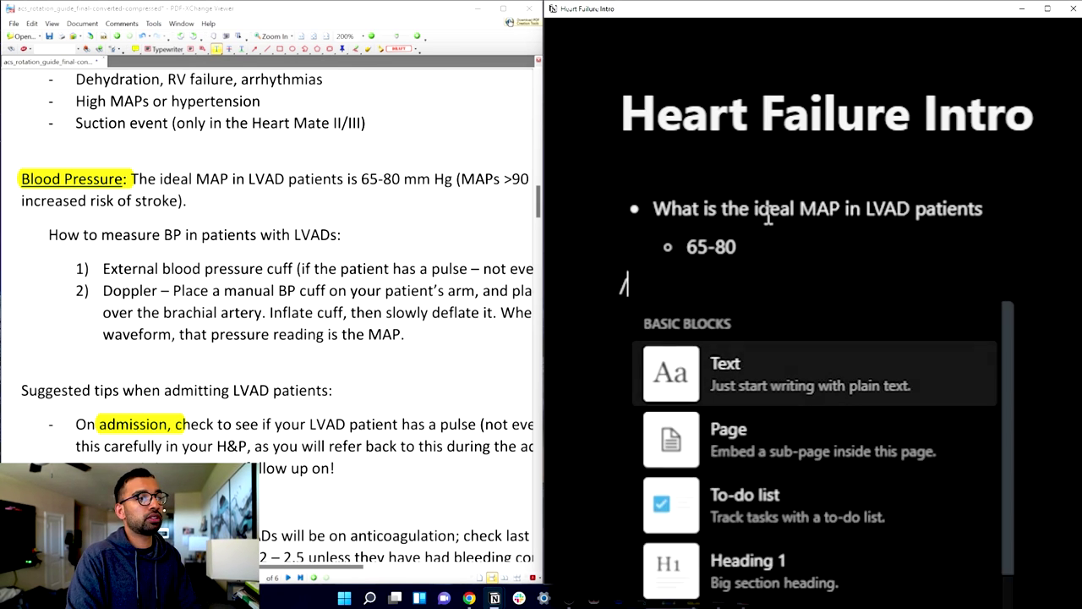
type("not")
key("BackSpace")
key("BackSpace")
key("BackSpace")
type("tog")
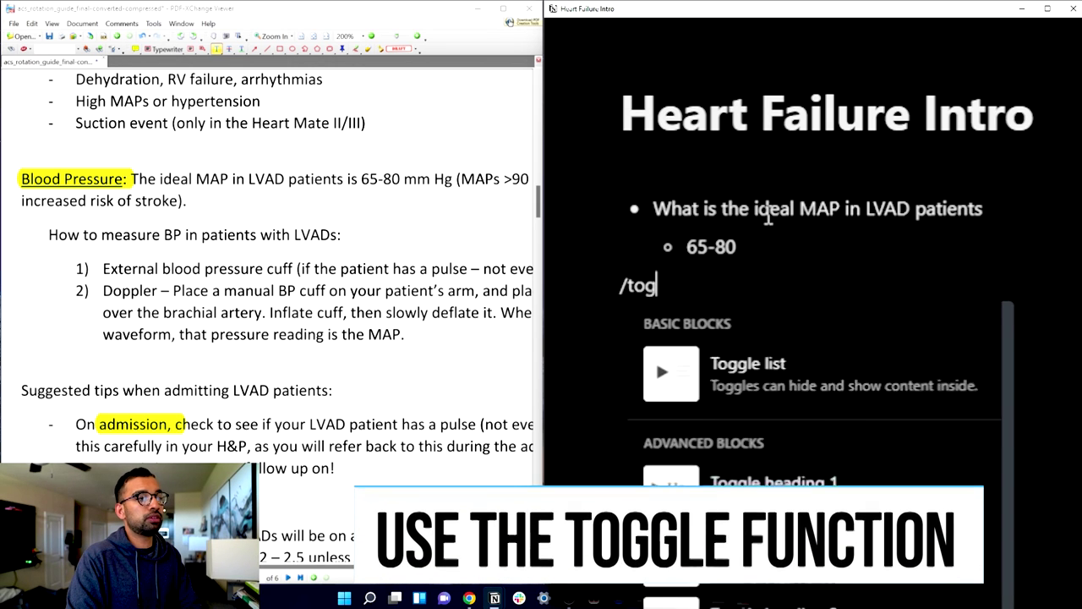
key("Return")
type("What")
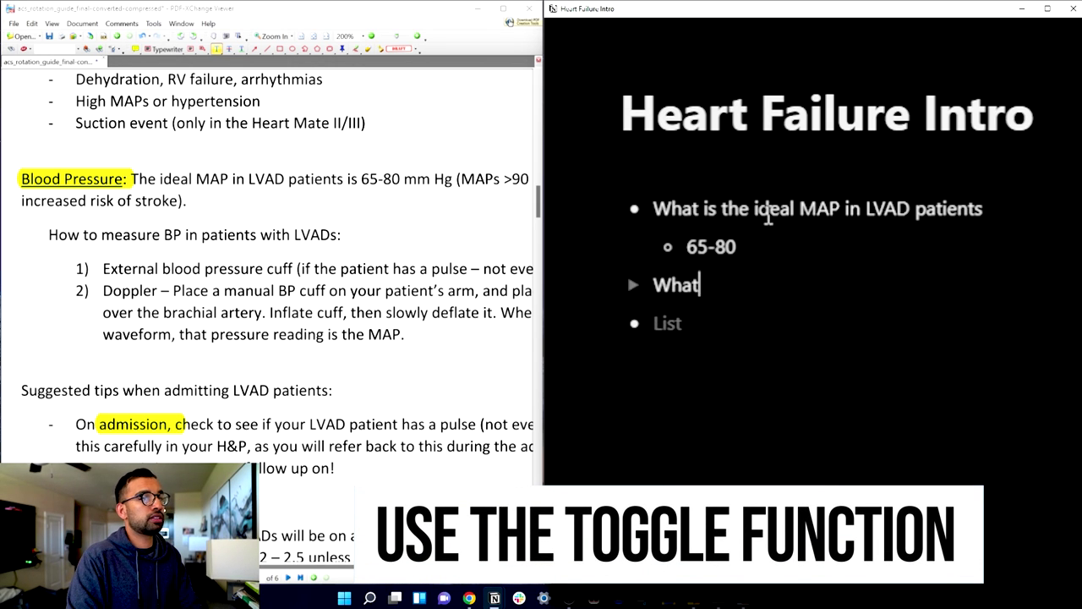
type(" is ideal MAP")
key("Return")
key("Tab")
type("65-80")
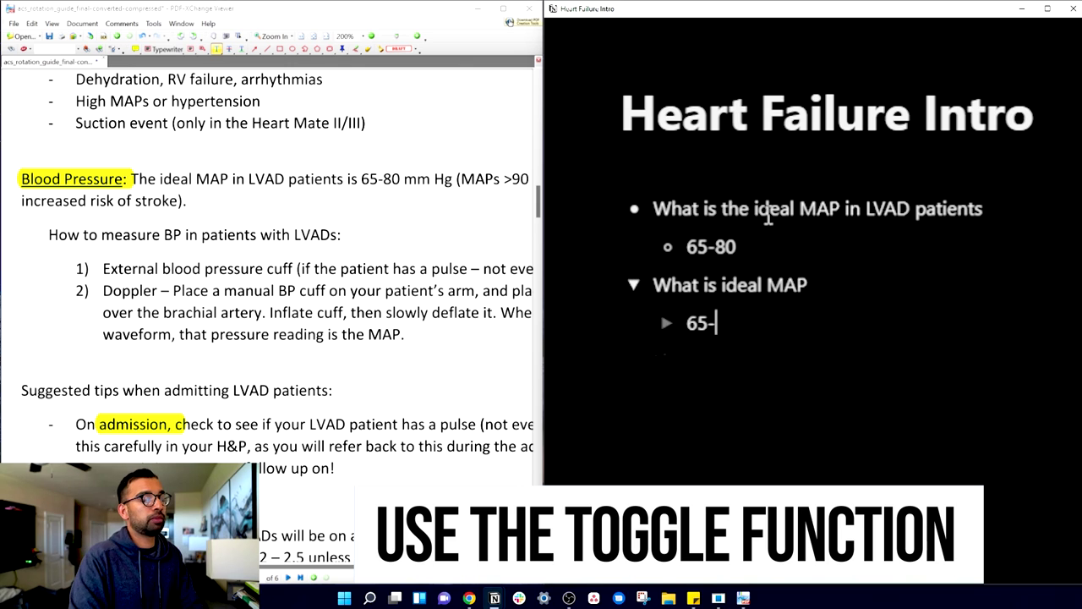
left_click(640, 294)
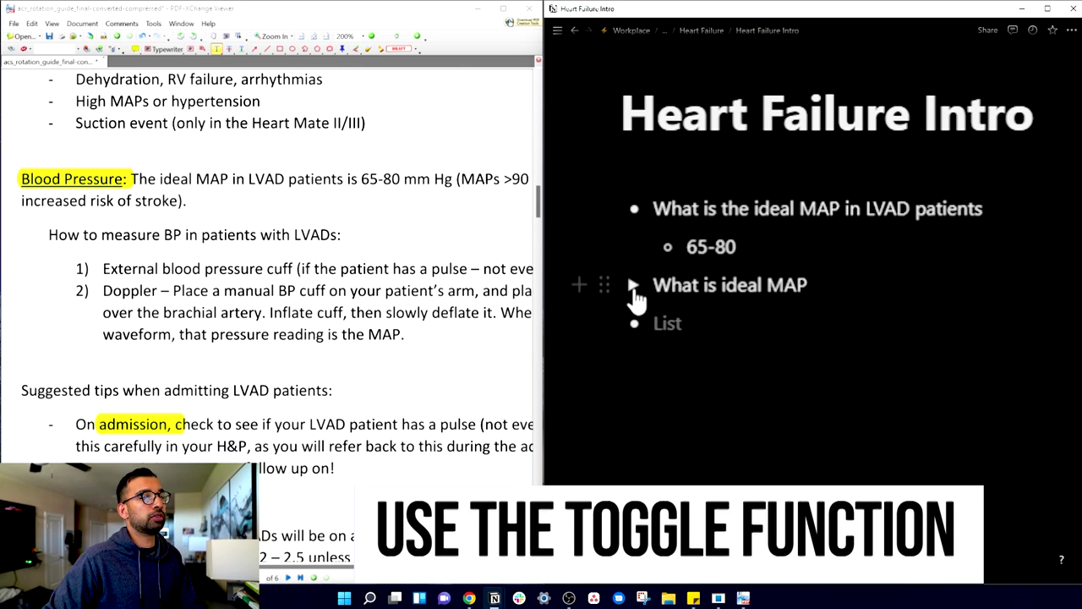
left_click(640, 294)
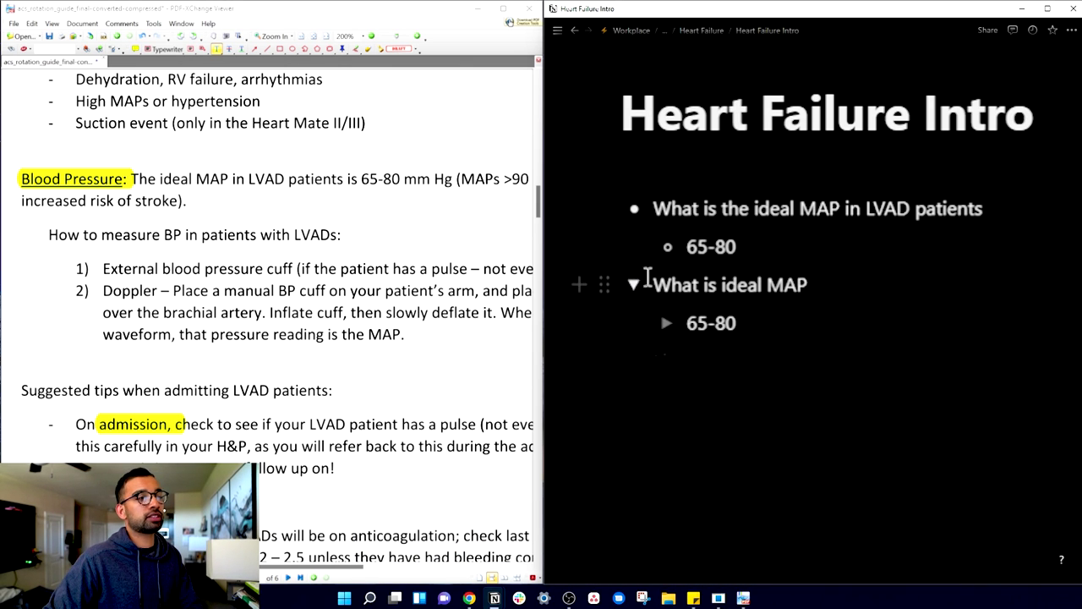
left_click(633, 285)
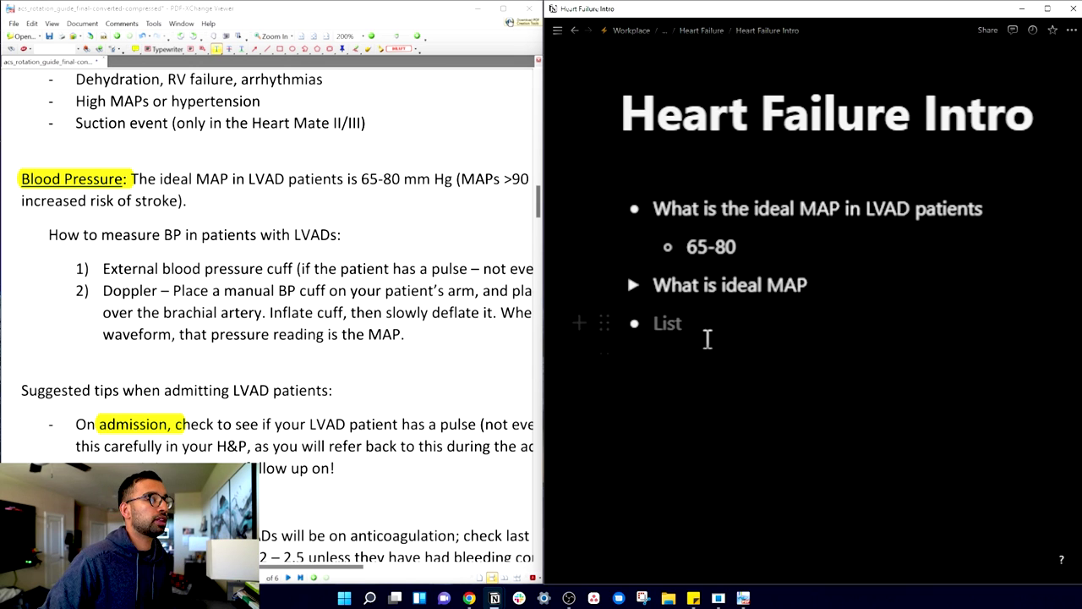
Reset Notion to normal zoom, scroll back to the PI section, and expand the MAP toggle.
key("ctrl+0")
scroll(162, 173, "down", 1)
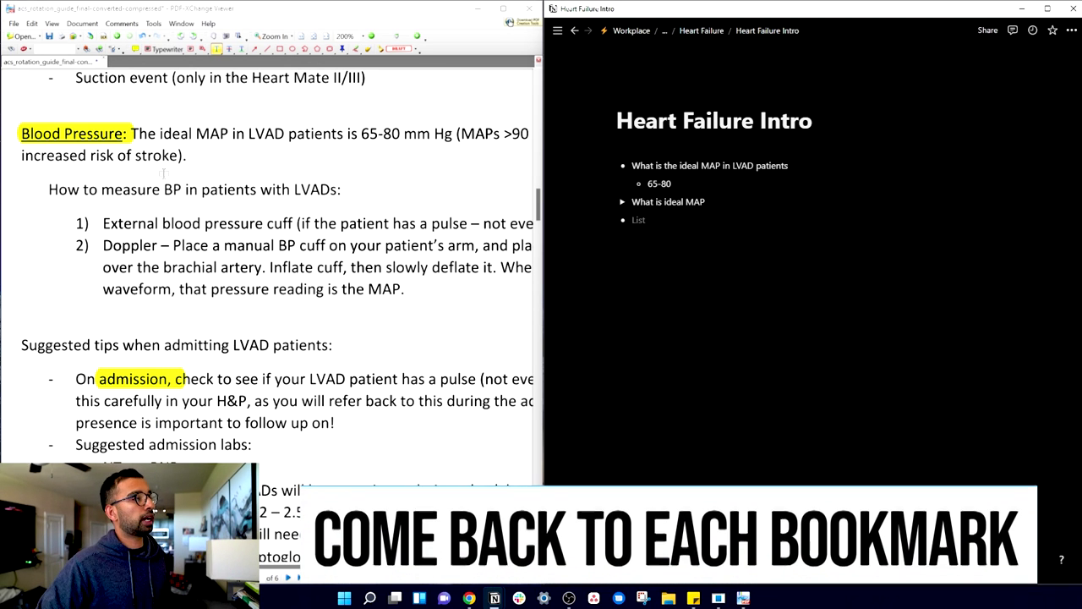
scroll(226, 187, "down", 1)
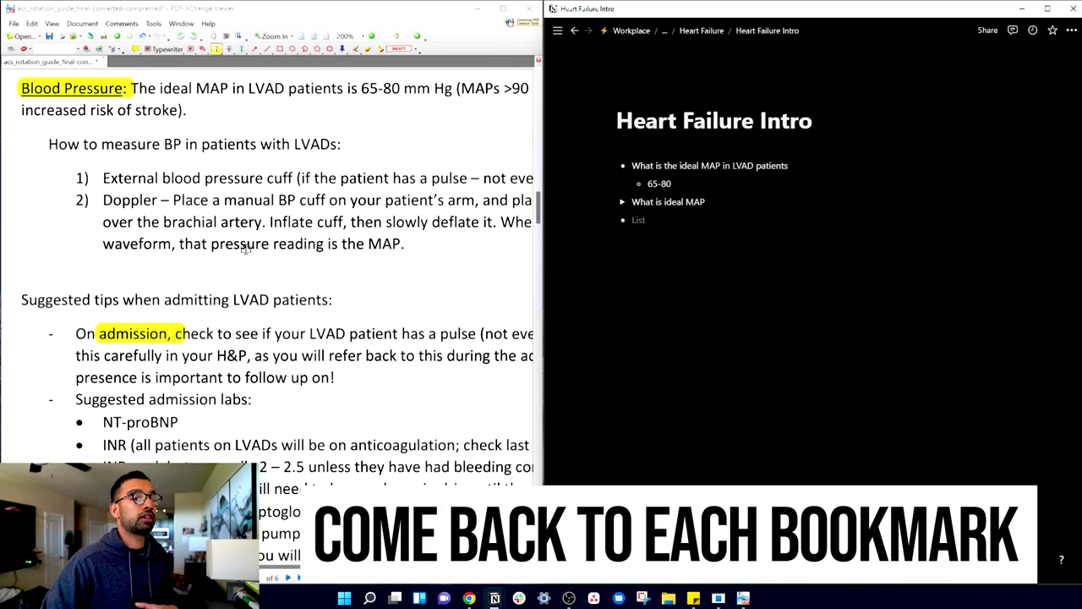
scroll(246, 248, "up", 10)
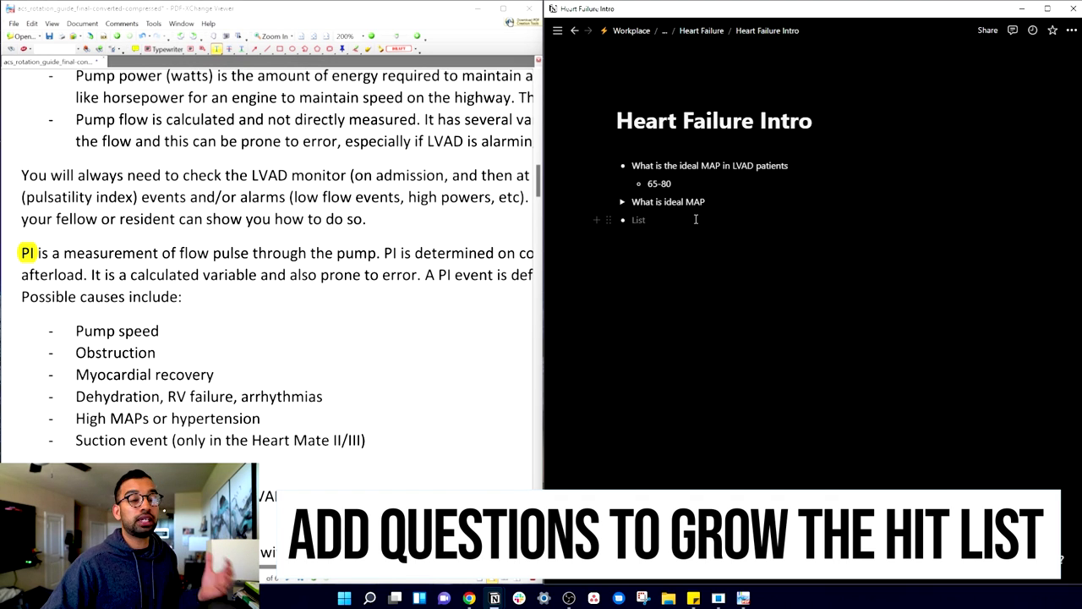
left_click(623, 203)
Collapse the toggle and give the 'What is ideal MAP' question a Green background.
left_click(623, 203)
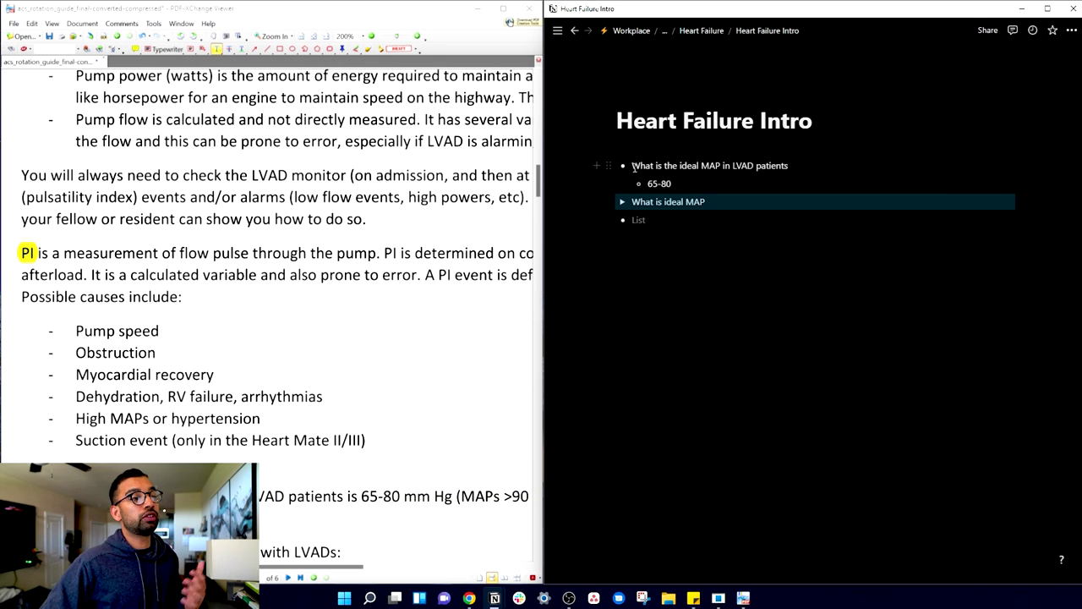
left_click_drag(633, 167, 630, 203)
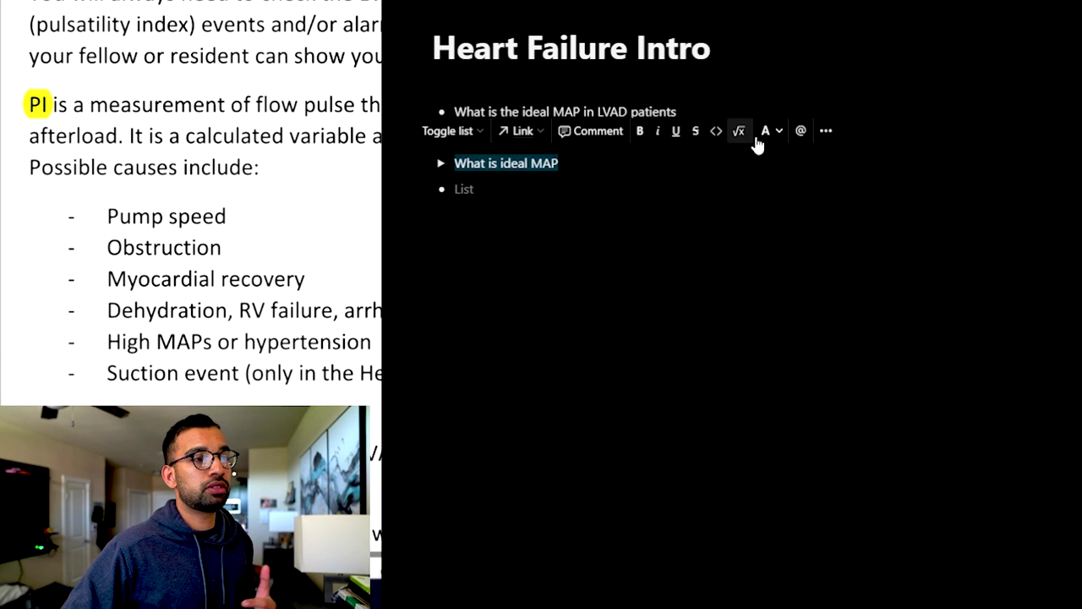
left_click(786, 142)
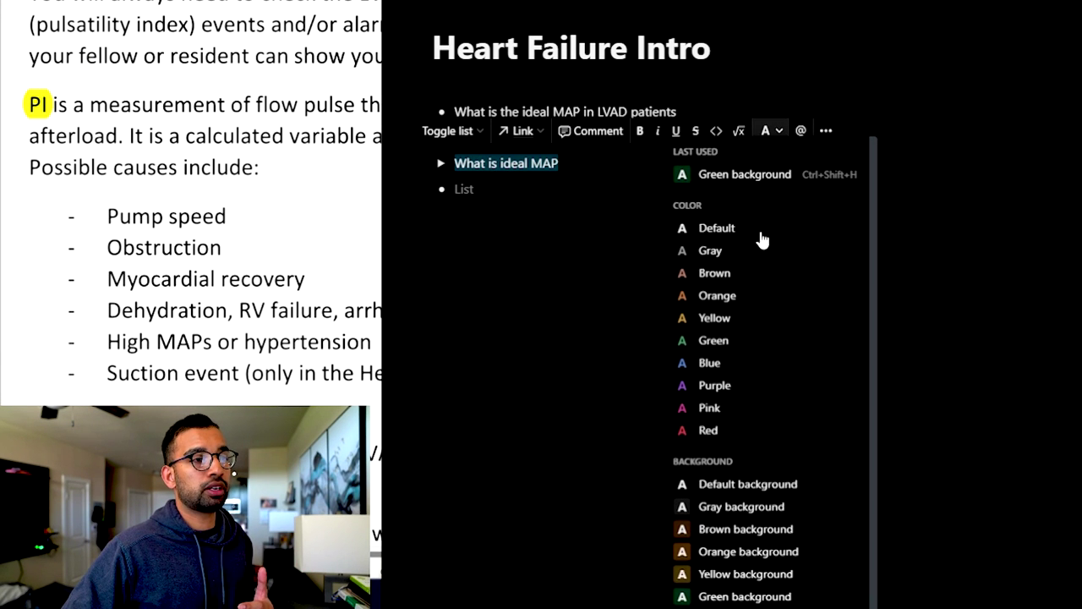
left_click(782, 171)
left_click(696, 264)
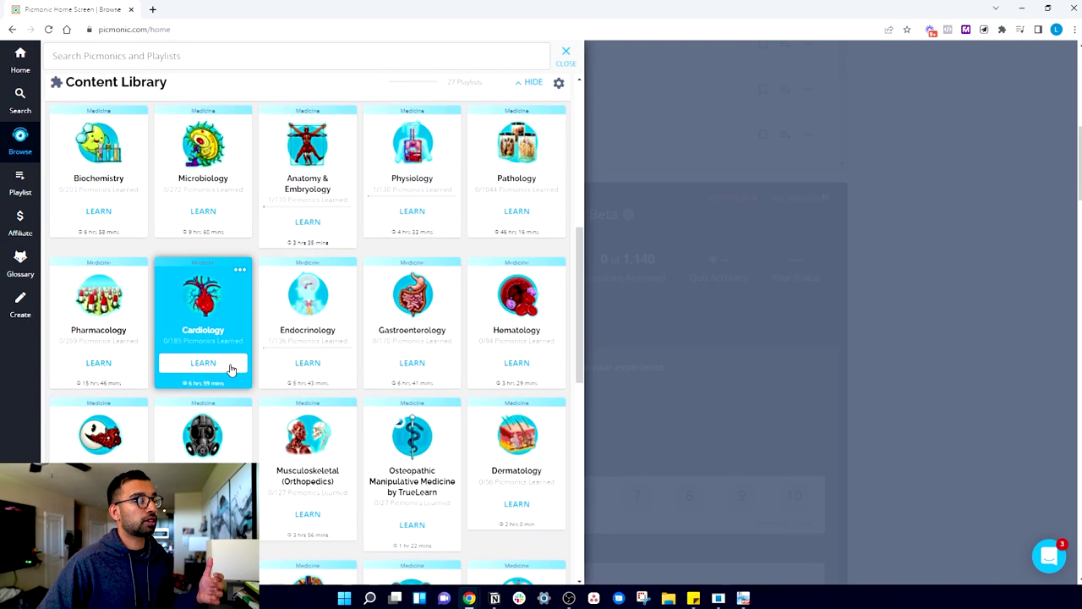
Go to Cardiology > Pharmacology > Antihypertensive Agents and add ACE Inhibitors to Cardiology Block.
left_click(365, 377)
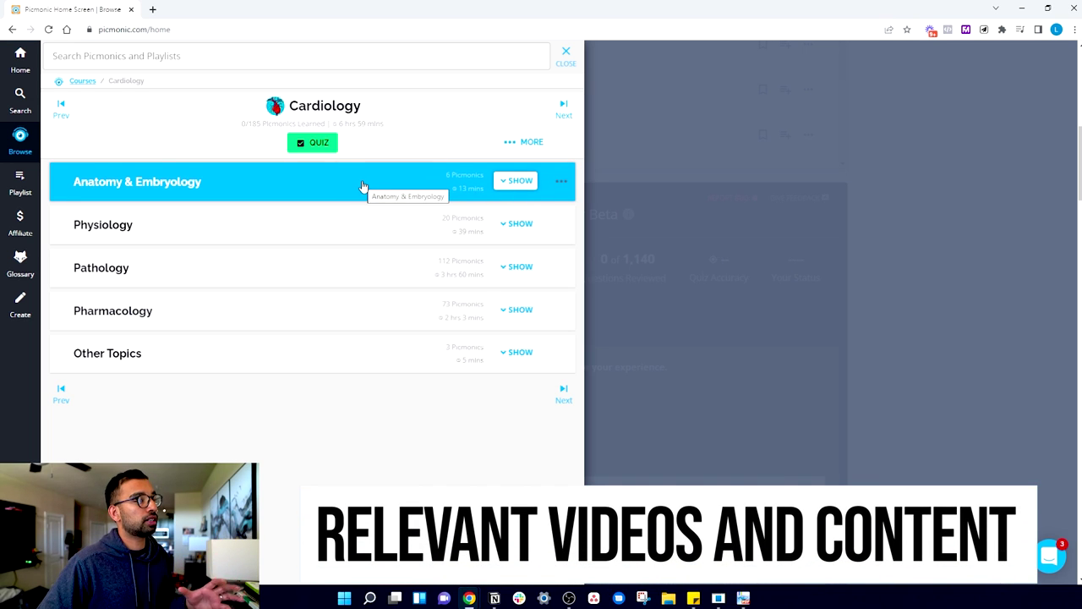
left_click(315, 313)
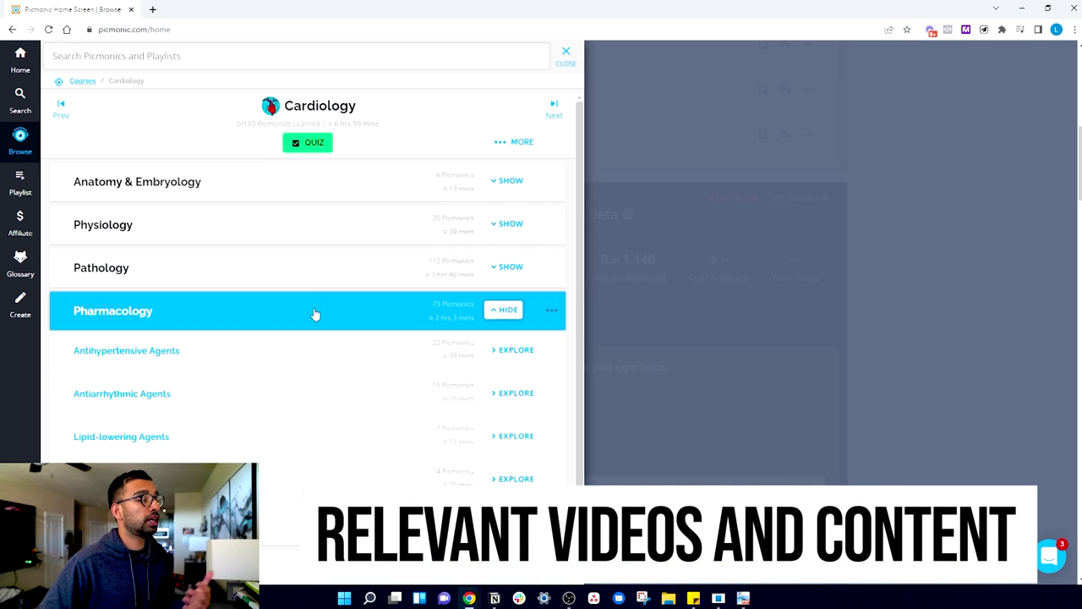
left_click(256, 372)
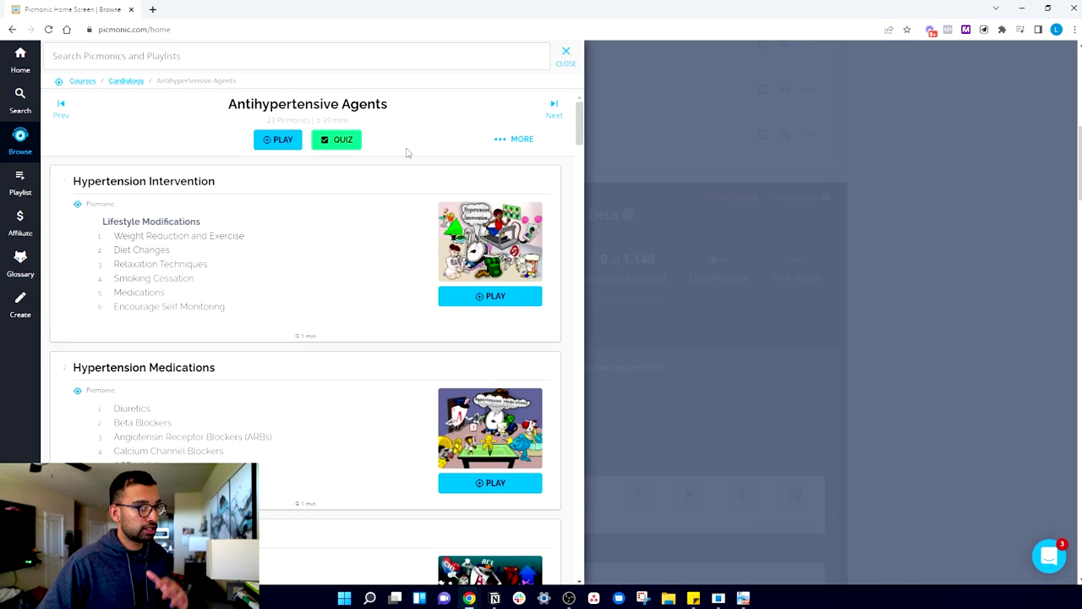
scroll(398, 271, "down", 2)
scroll(398, 271, "up", 2)
scroll(398, 272, "down", 1)
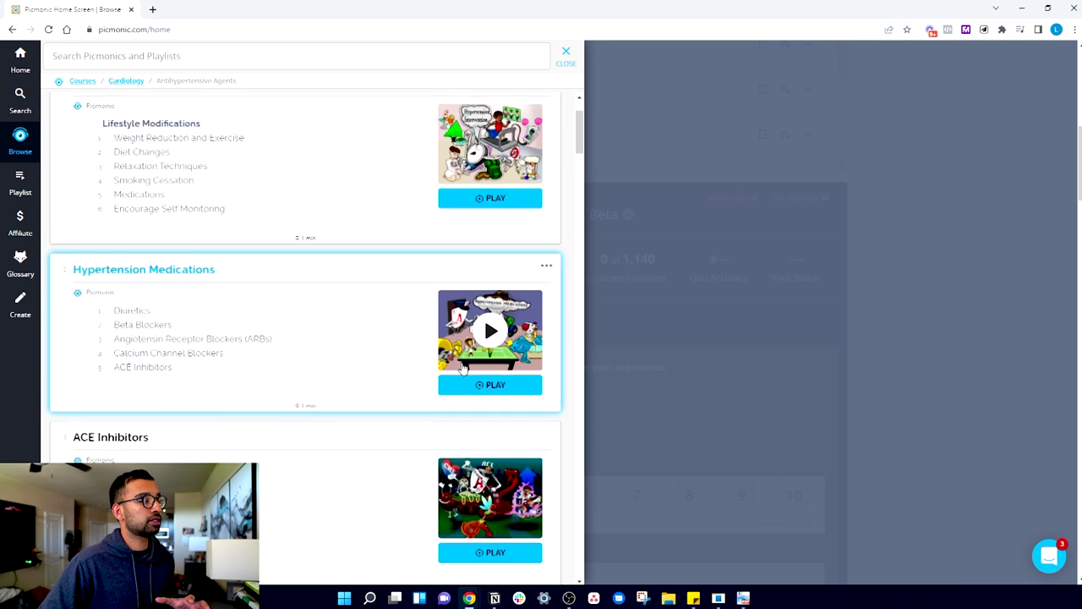
scroll(493, 364, "down", 2)
left_click(548, 248)
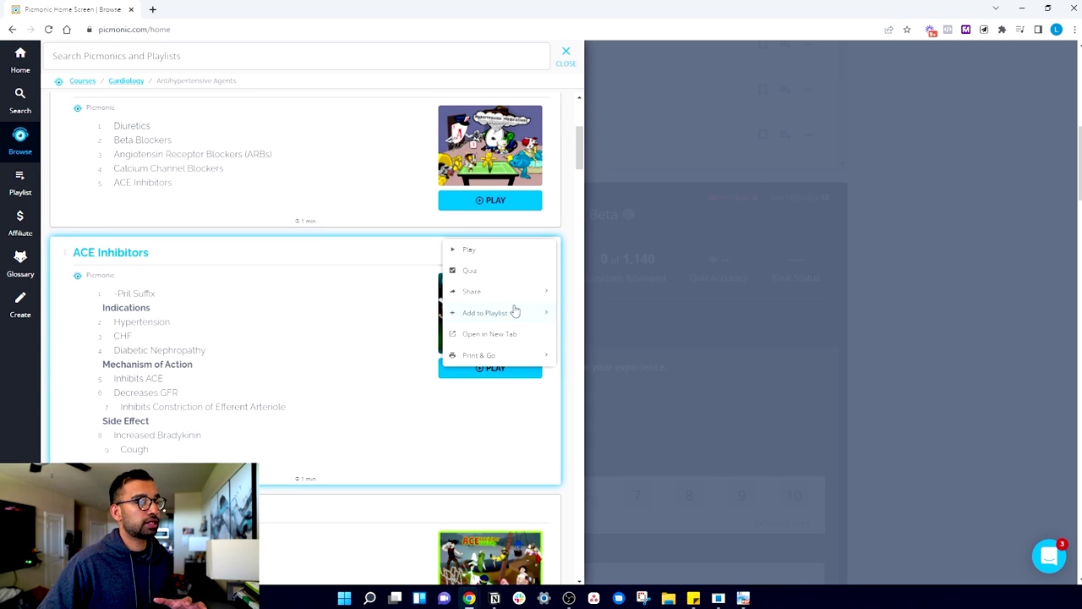
left_click(514, 310)
left_click(474, 393)
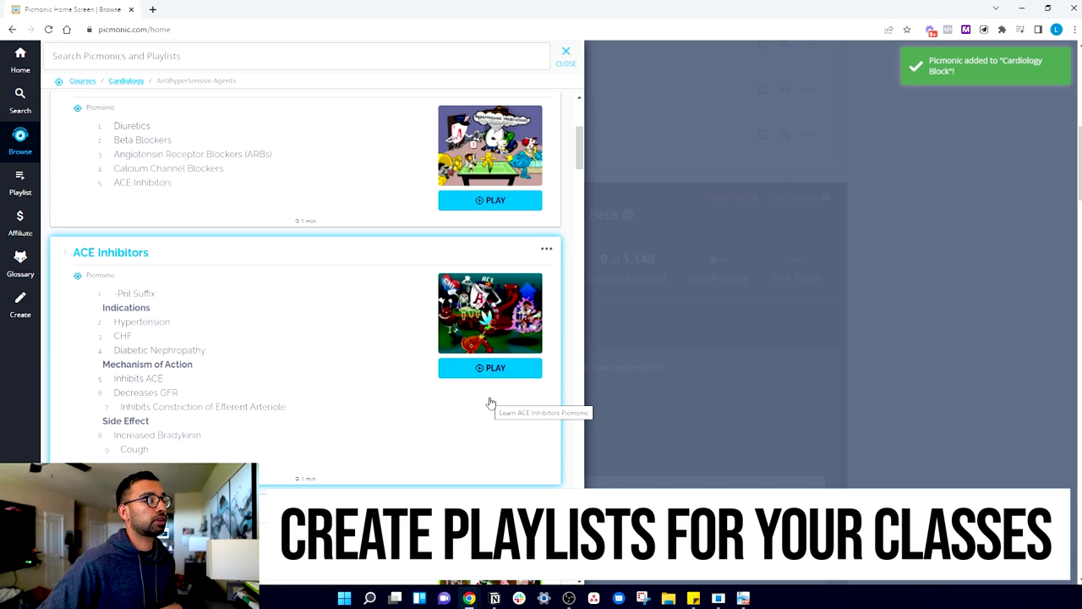
Play the ACE Inhibitors Picmonic and open its QUIZ.
left_click(490, 376)
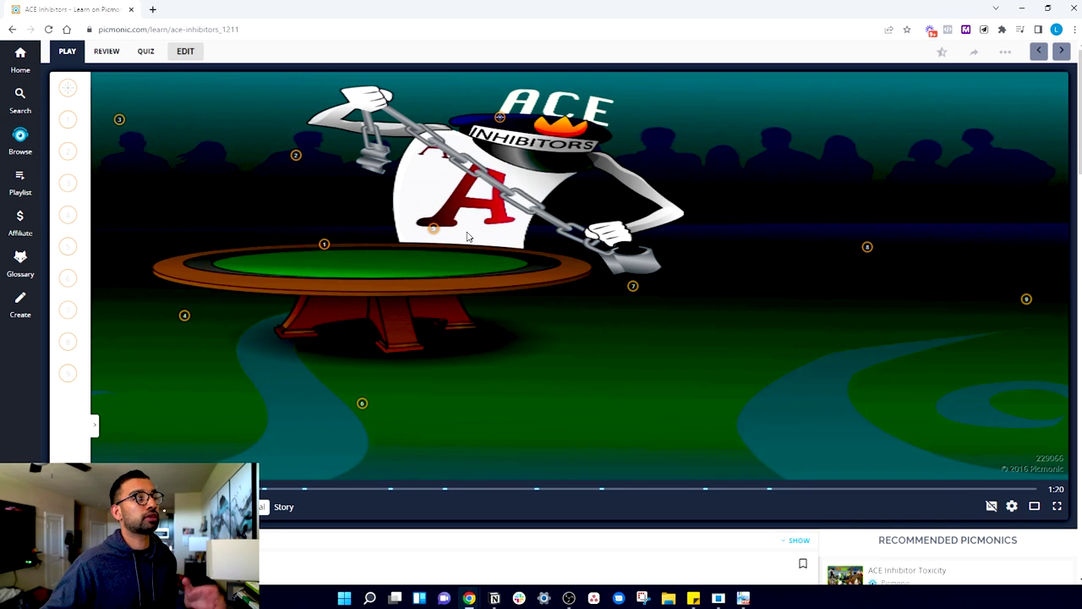
left_click(152, 53)
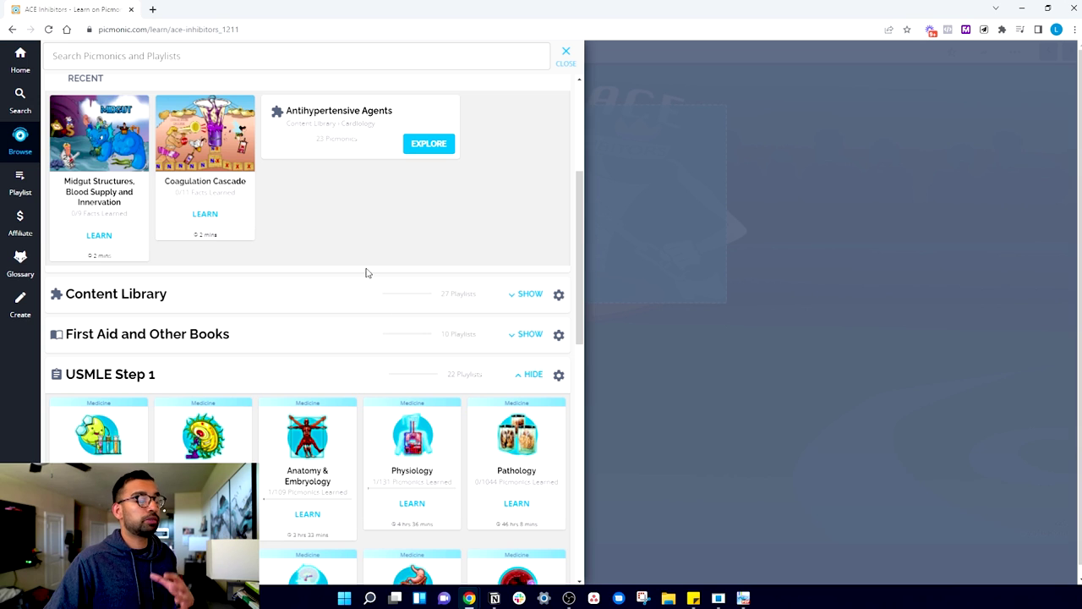
Expand the First Aid and Other Books and USMLE Step 2 collections in Browse.
scroll(363, 282, "down", 3)
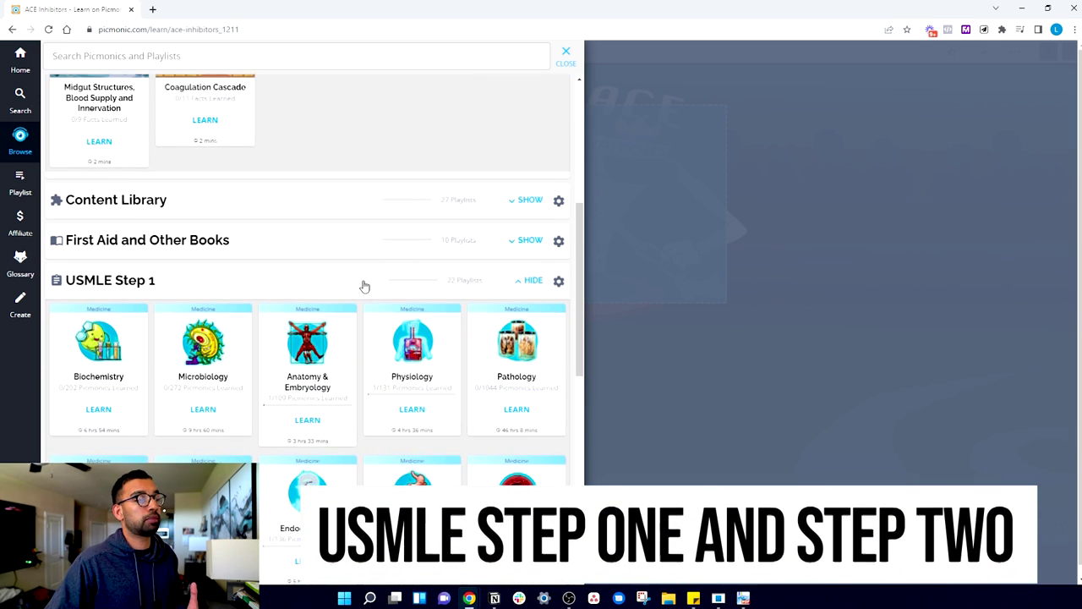
scroll(307, 237, "up", 2)
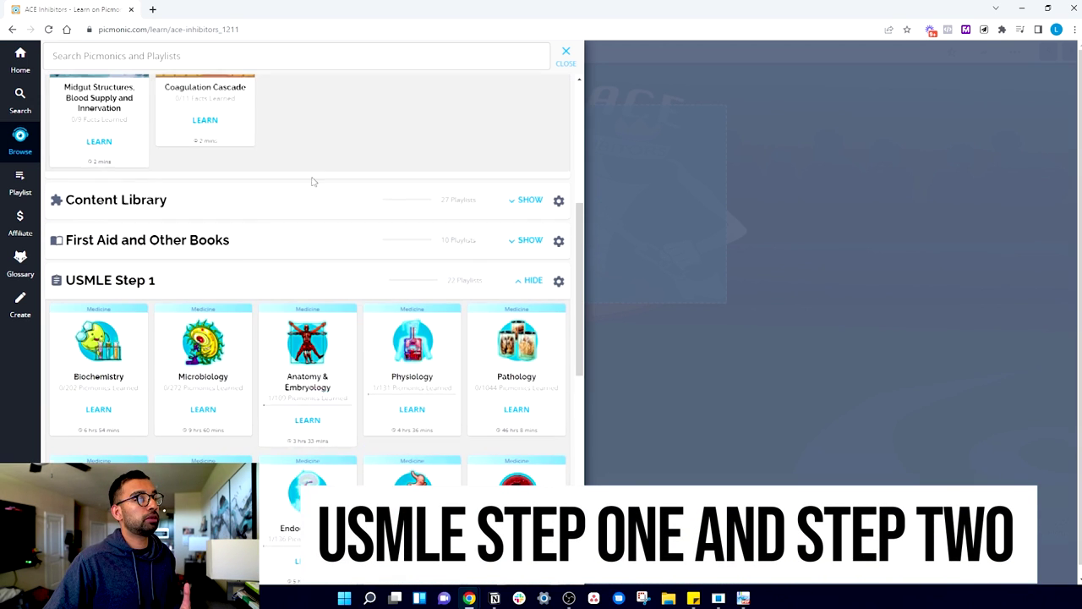
left_click(339, 253)
scroll(338, 254, "down", 3)
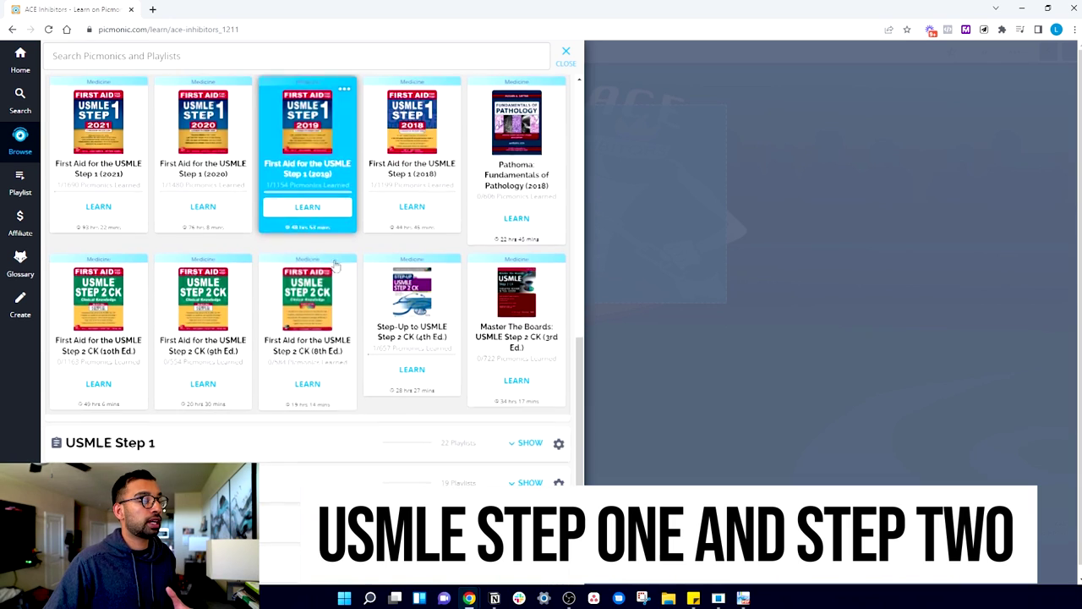
left_click(294, 489)
scroll(321, 338, "down", 1)
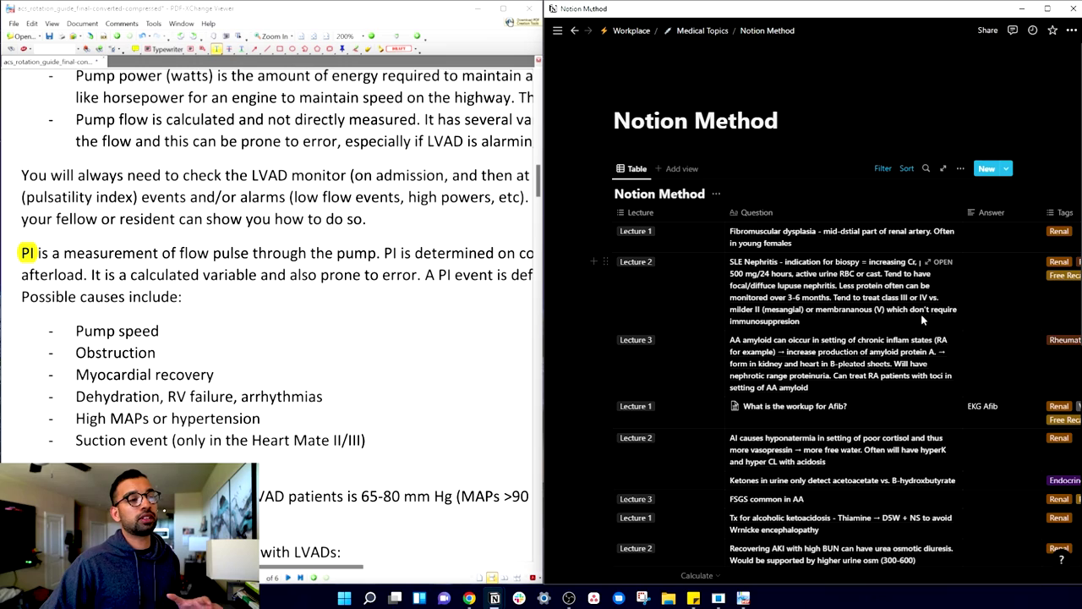
Scroll the Notion Method table down to its last rows.
scroll(810, 129, "down", 1)
scroll(810, 129, "down", 5)
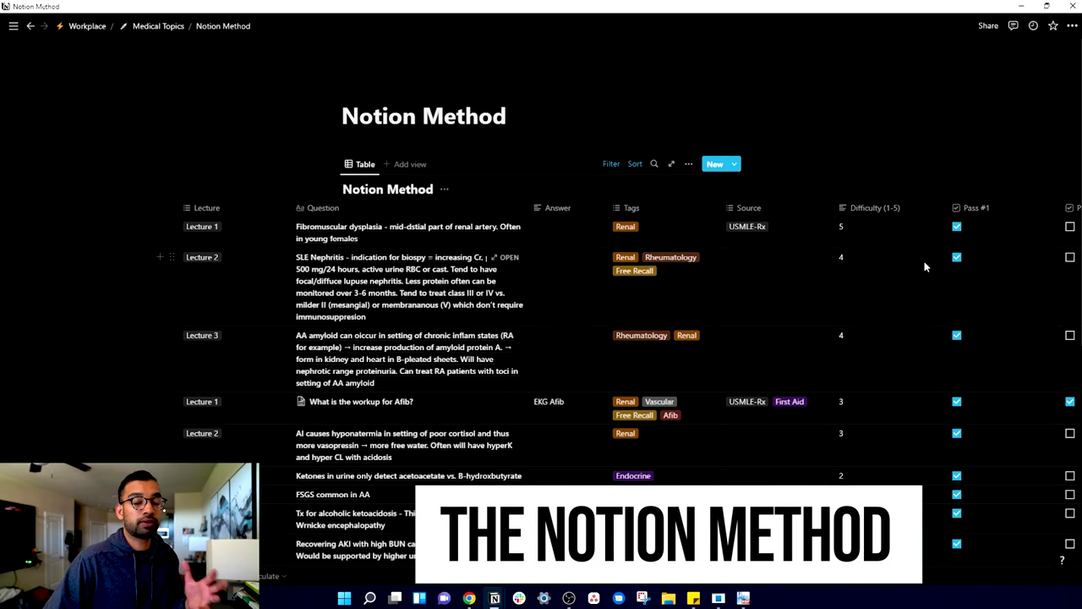
scroll(592, 262, "down", 3)
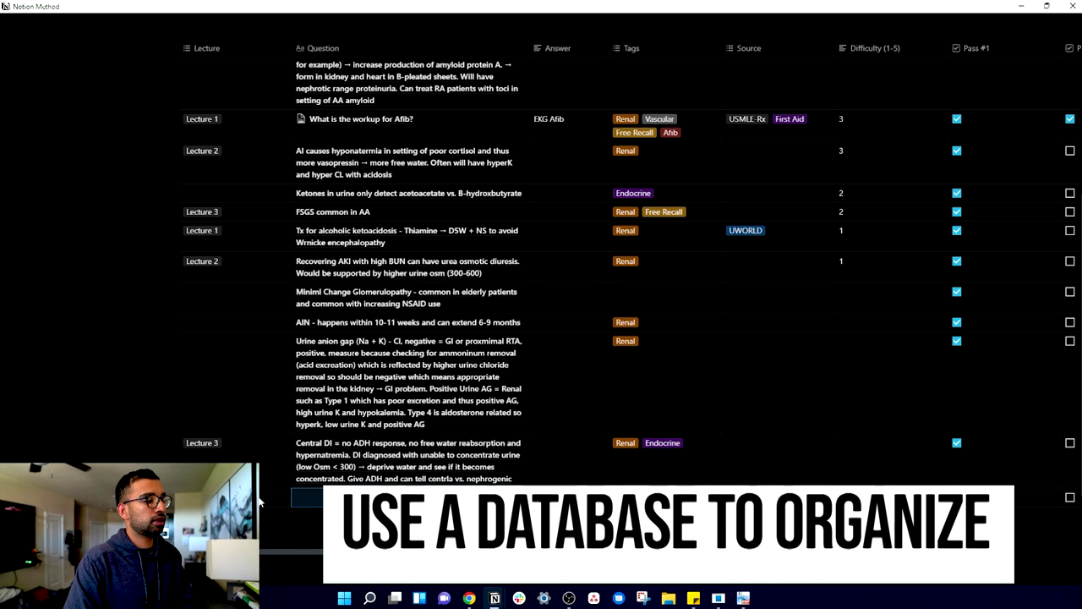
Add a bottom row asking 'What is the ideal MAP for LVAD' with answer 65-80.
left_click(318, 504)
type("What is the ideal MPA")
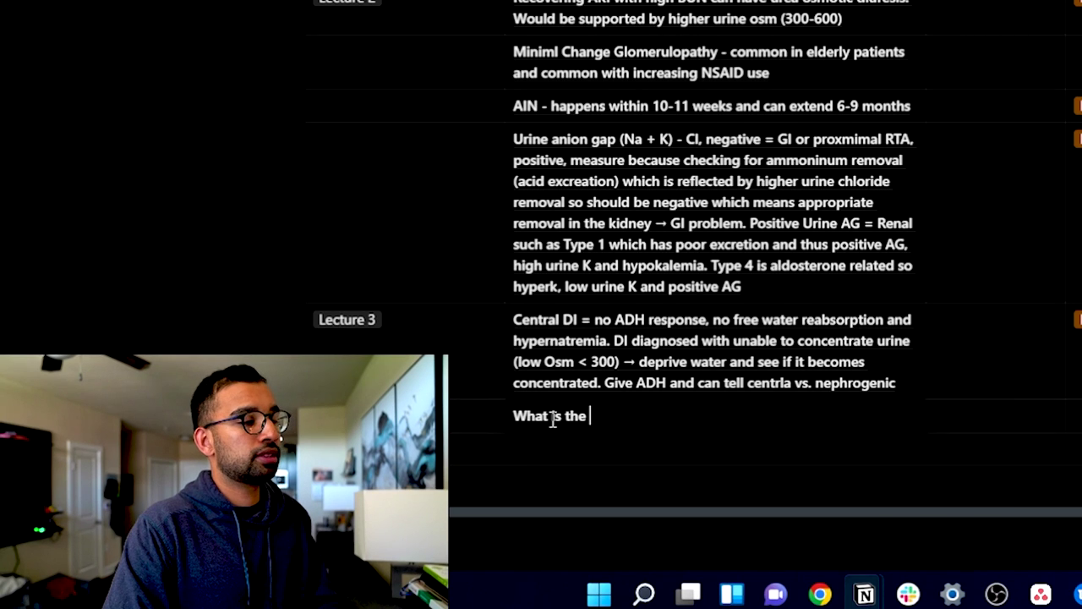
key("BackSpace")
key("BackSpace")
key("BackSpace")
type("AP for LVAD")
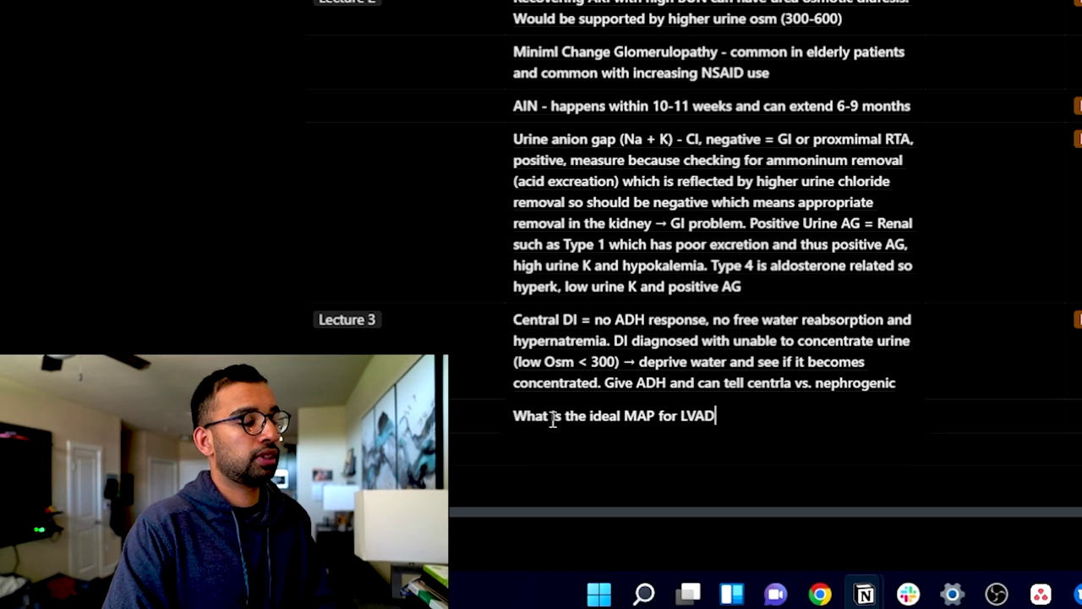
key("Tab")
type("65-80")
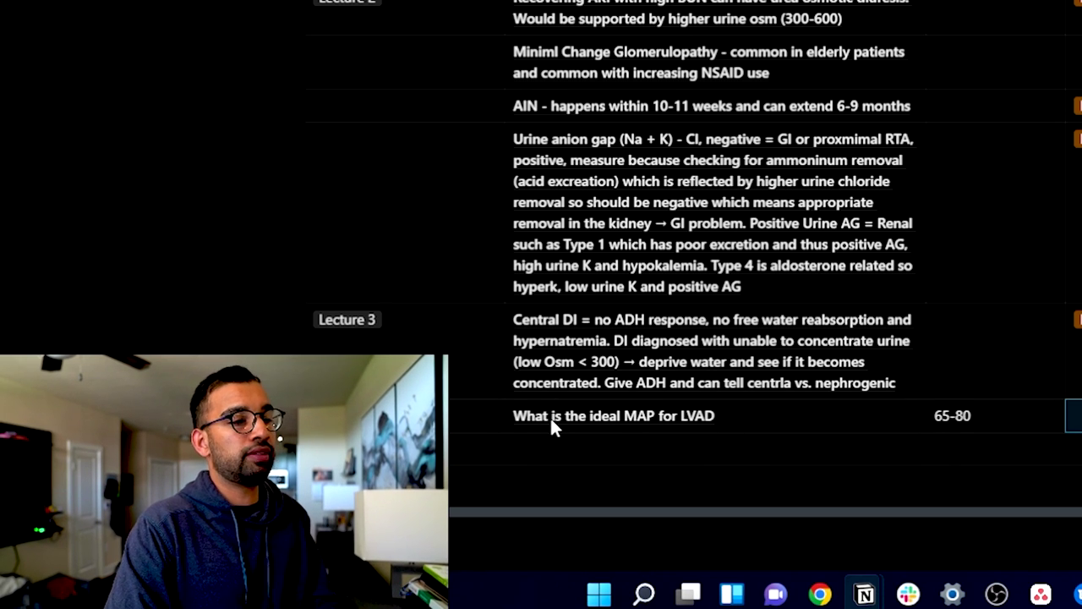
Create and apply the Cardiology tag to the row, then check its Lecture value.
key("Tab")
type("Cardi")
key("Return")
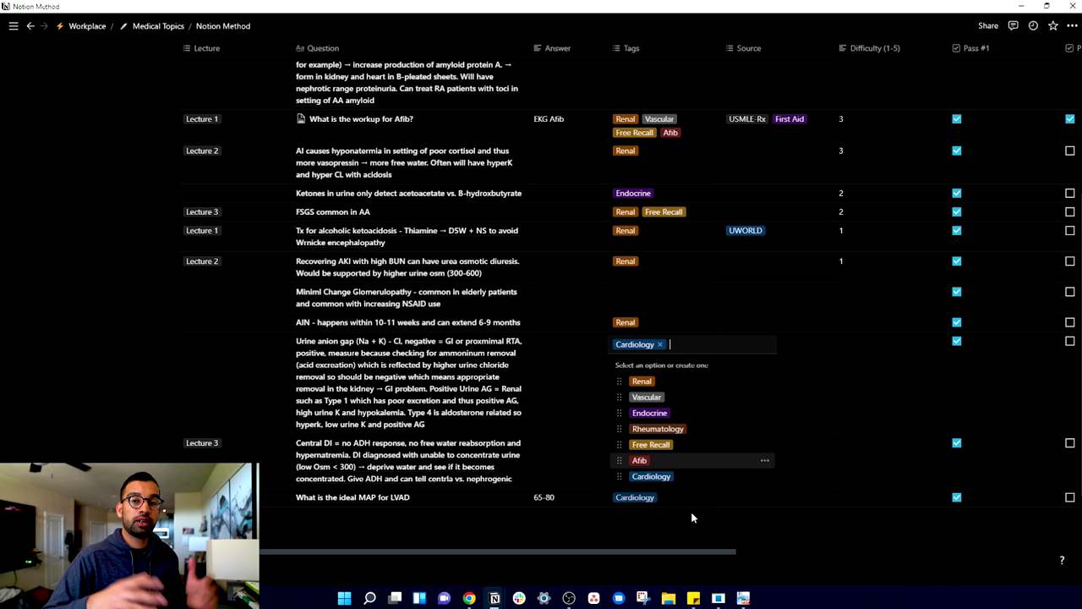
key("Escape")
key("Left")
key("Left")
key("Left")
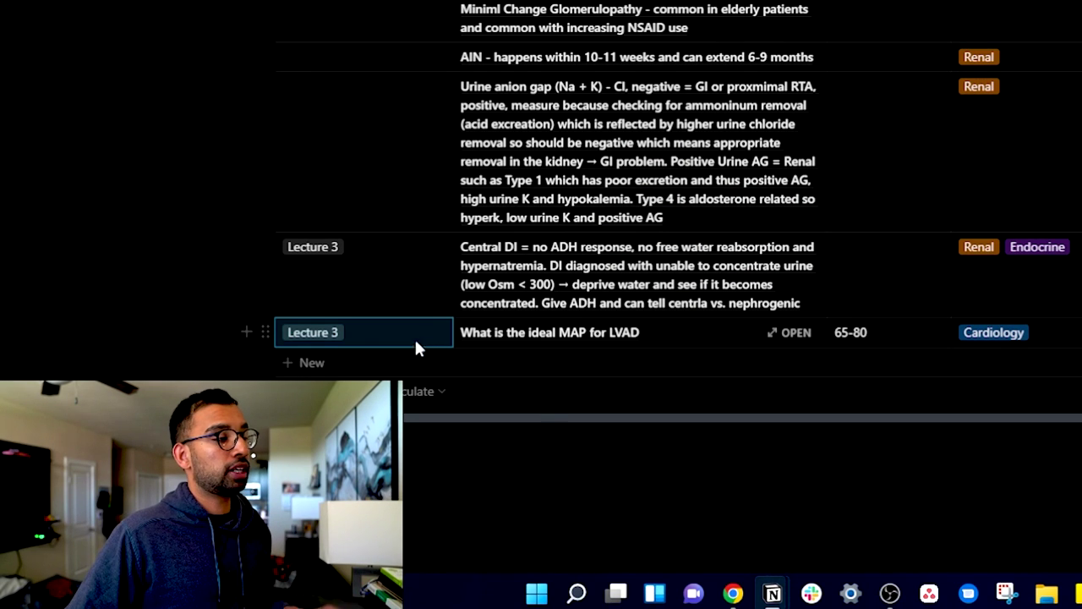
left_click(413, 332)
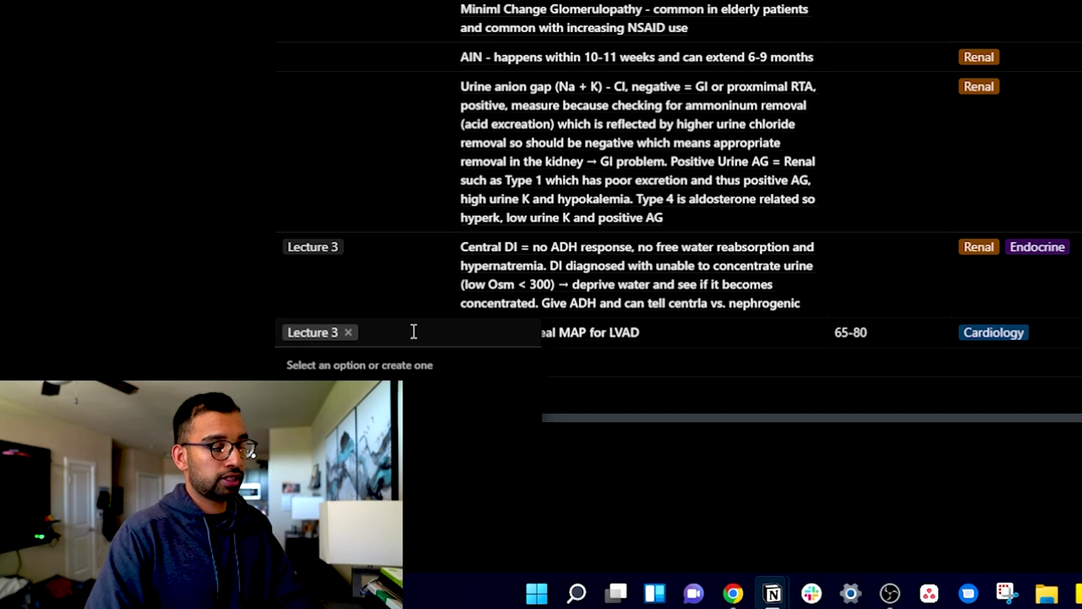
key("Escape")
Review the LVAD row's tags and Source options, leaving Source empty.
key("Right")
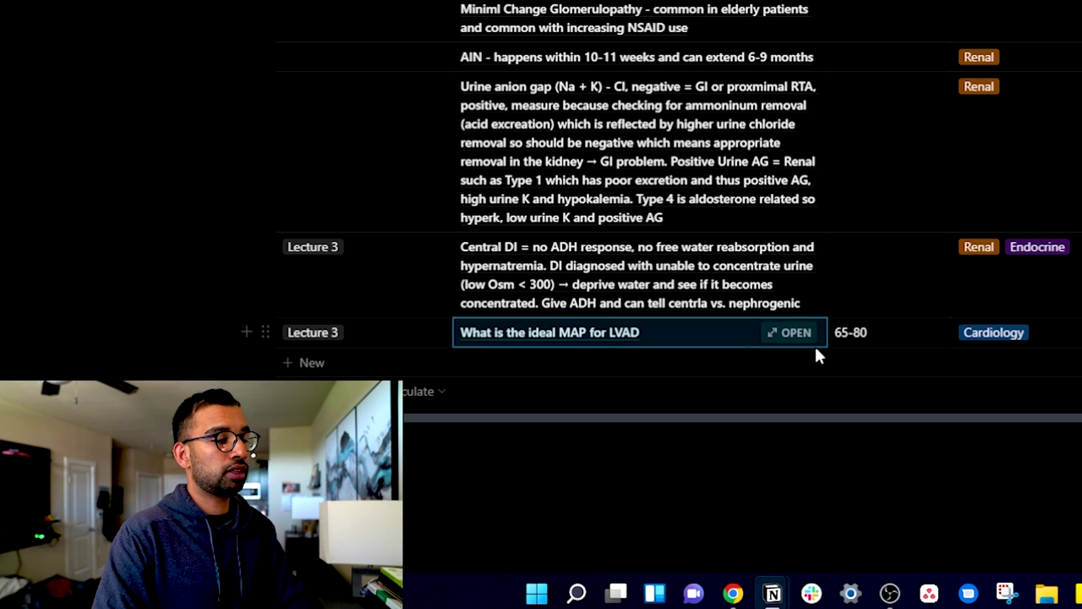
key("Right")
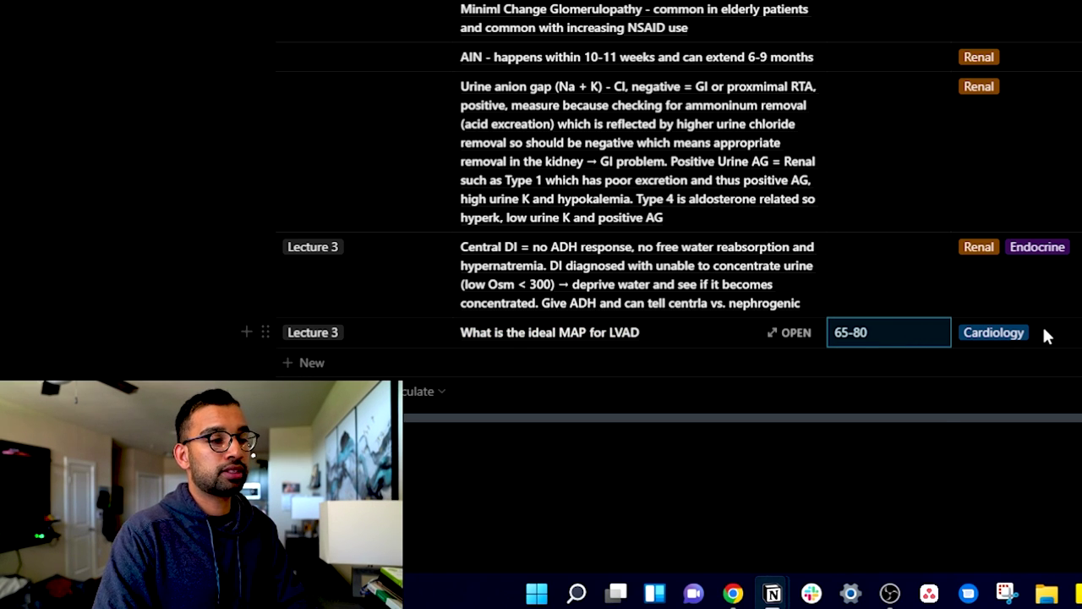
left_click(1043, 332)
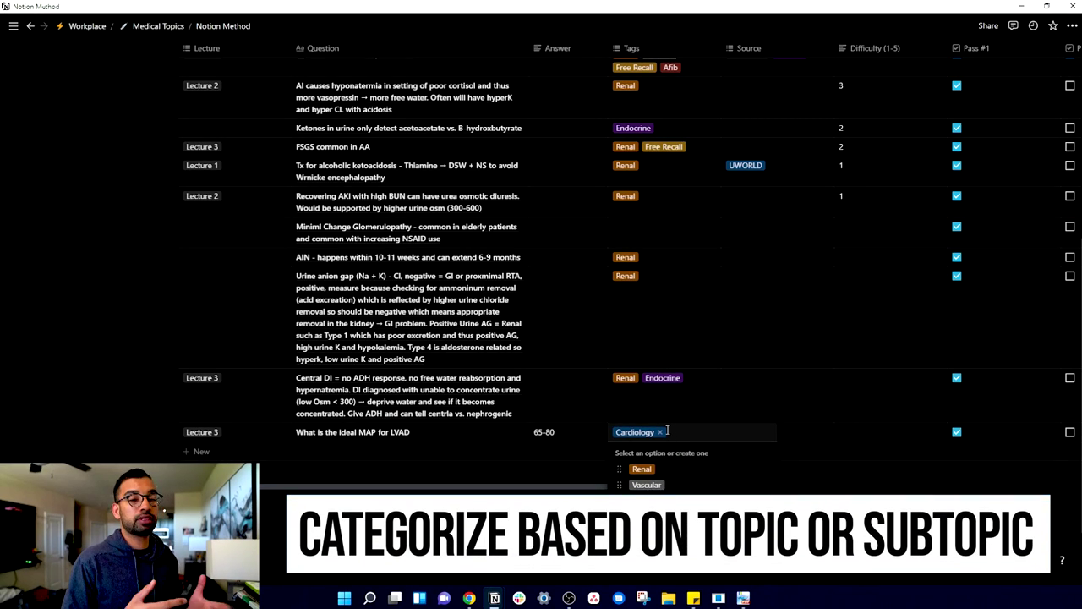
key("Escape")
left_click(825, 433)
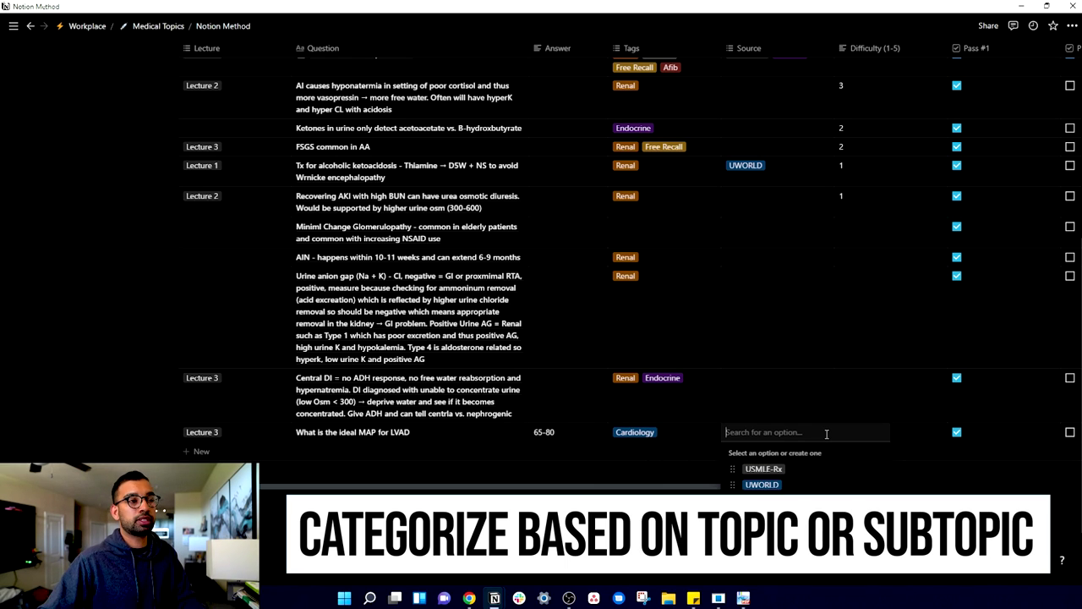
key("Escape")
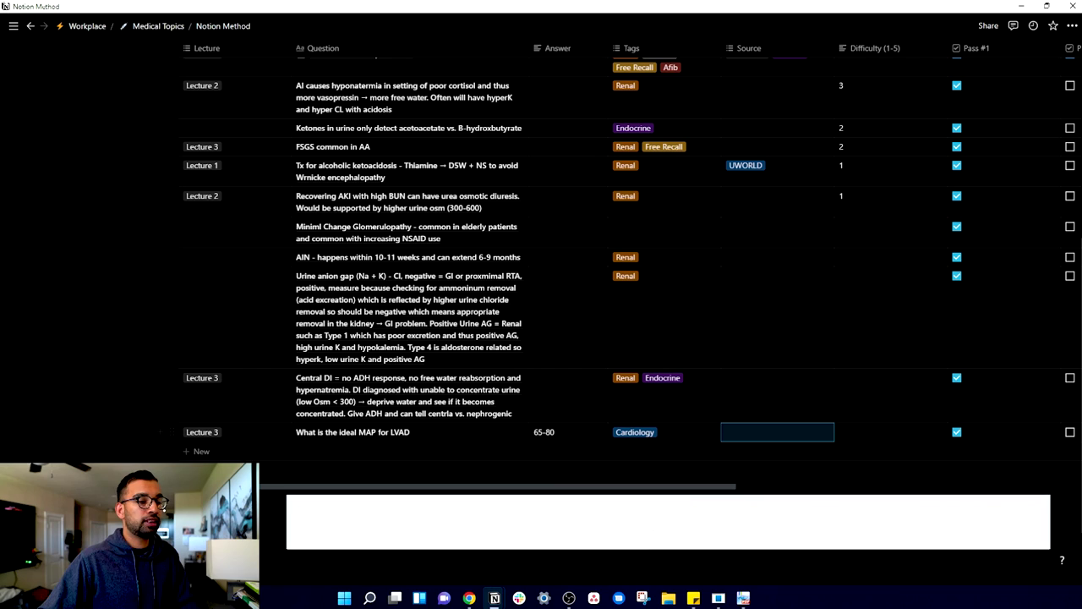
left_click_drag(738, 487, 813, 490)
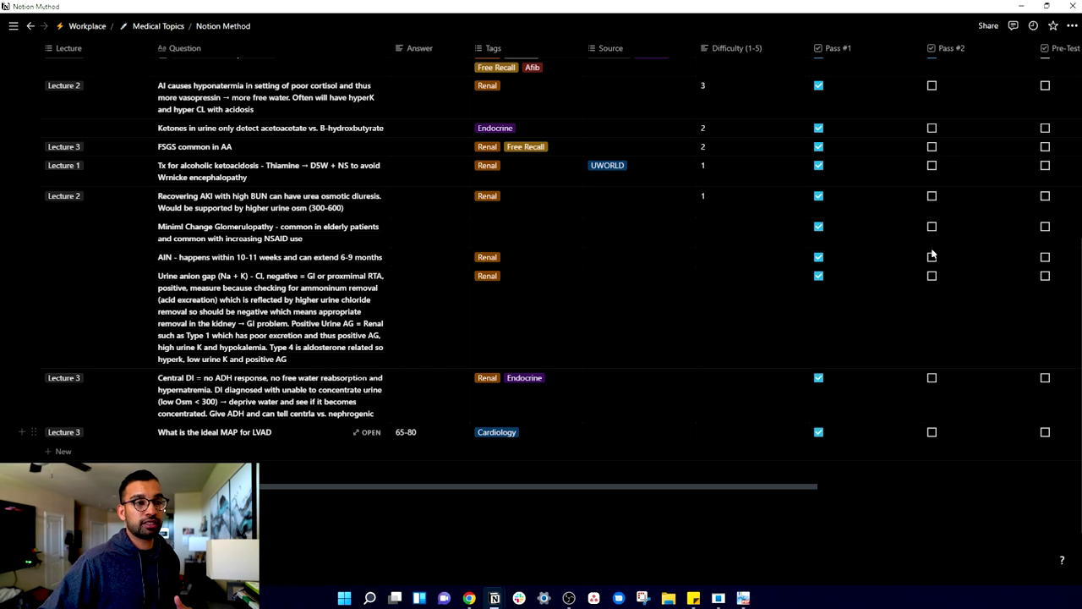
Tick Pre-Test Confidence on the AA amyloid row, then scroll the table right.
left_click_drag(793, 484, 834, 485)
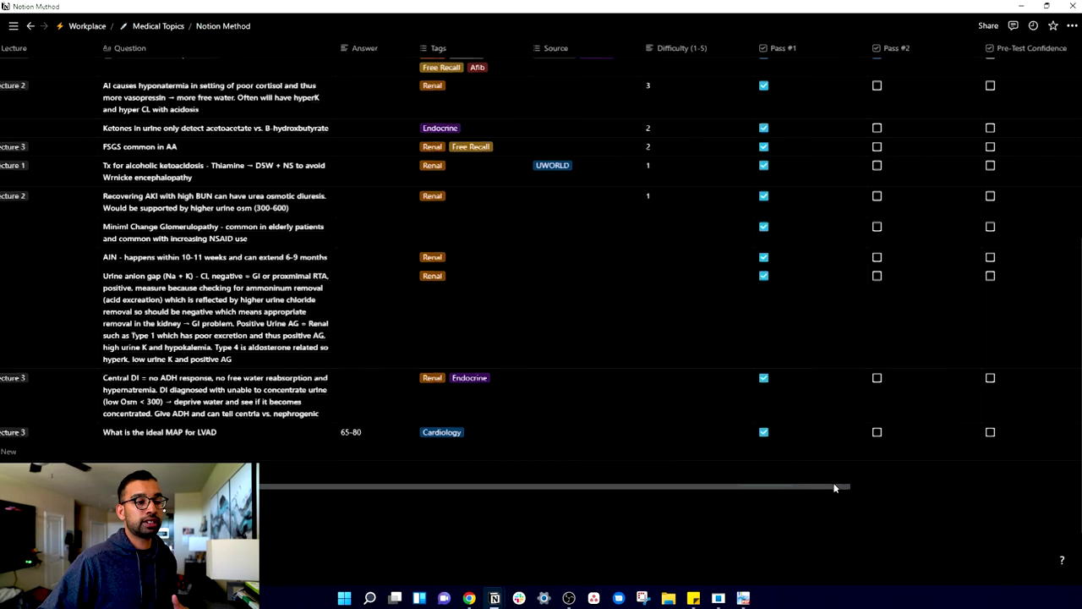
scroll(882, 347, "up", 5)
scroll(901, 320, "down", 3)
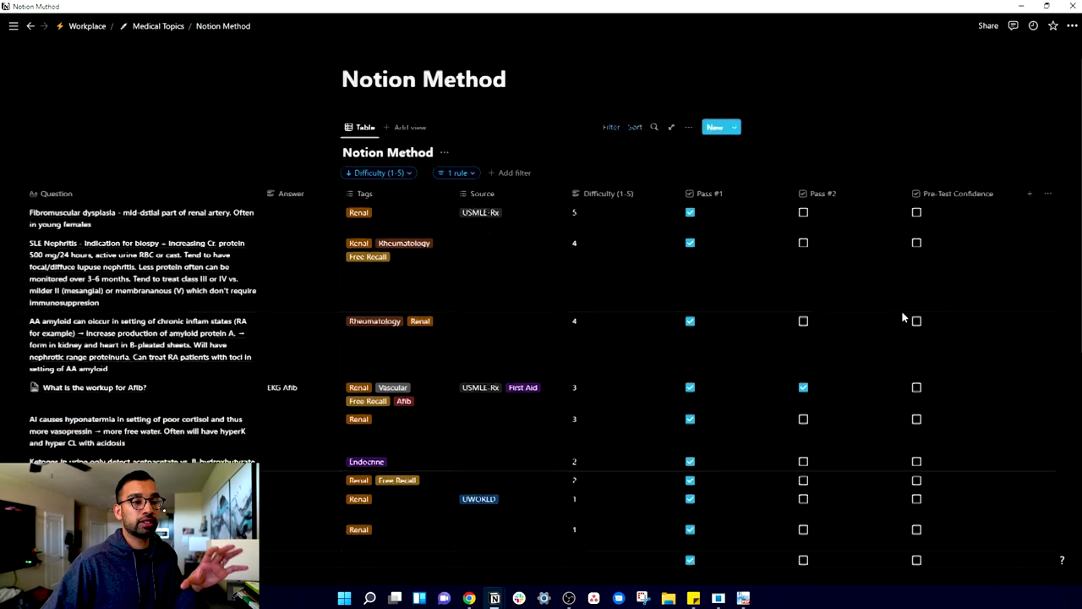
left_click(916, 169)
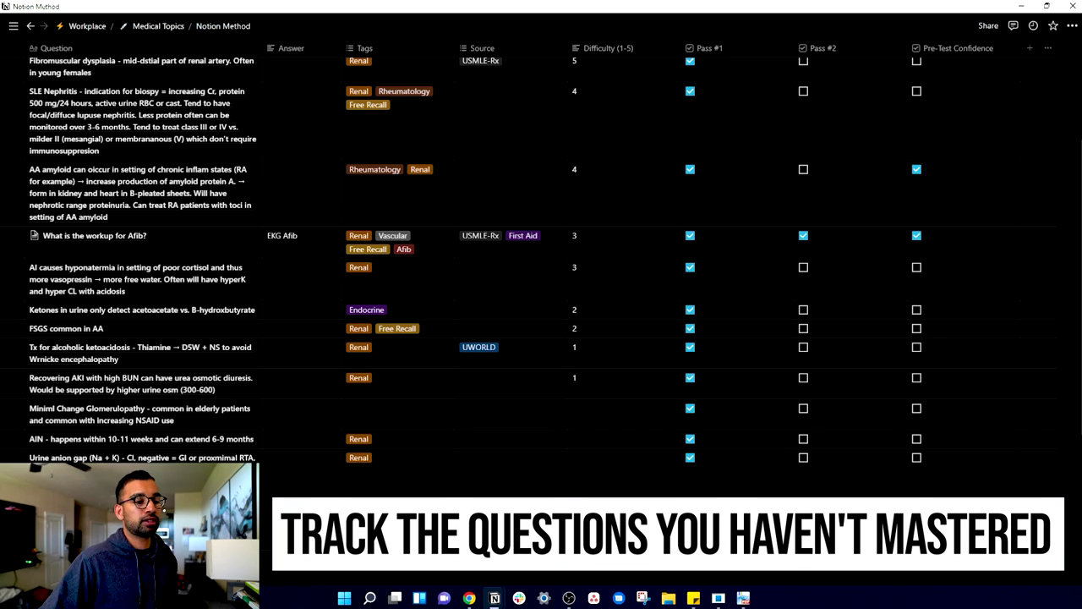
scroll(541, 254, "down", 3)
left_click_drag(813, 479, 558, 479)
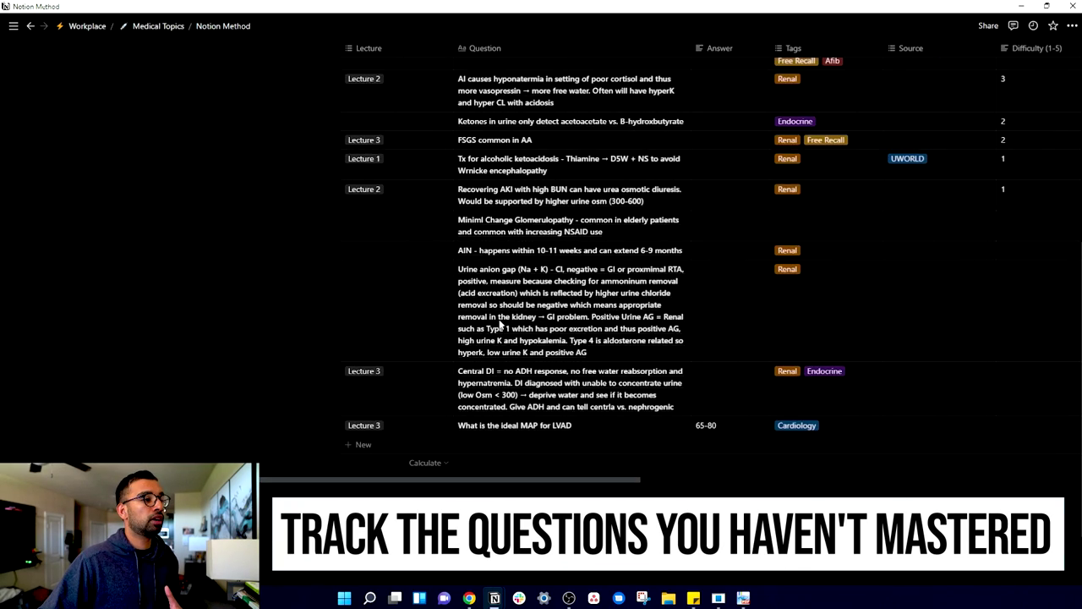
scroll(507, 387, "up", 2)
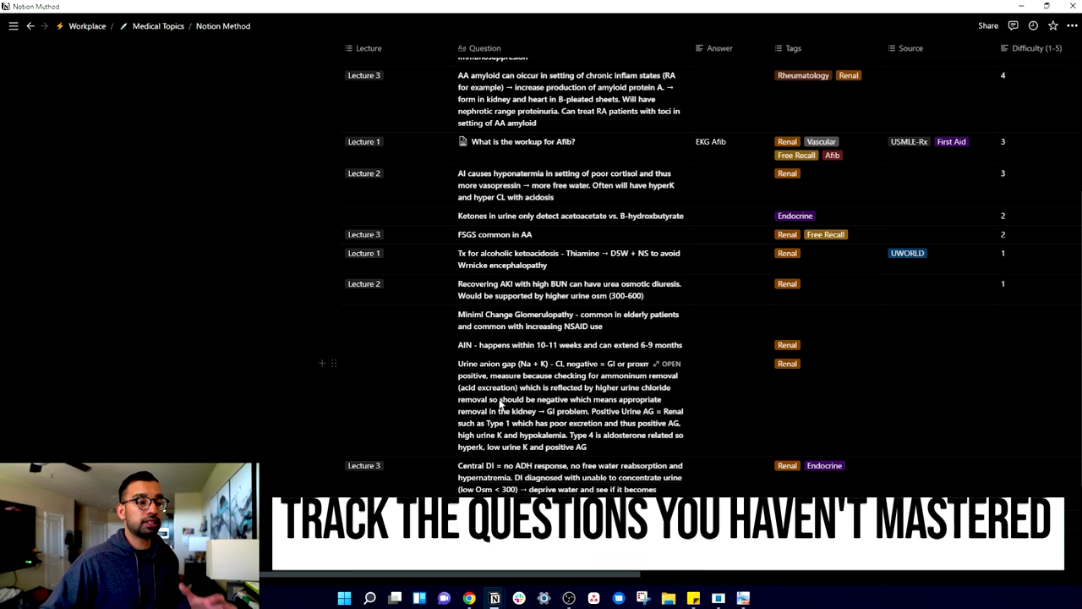
scroll(524, 380, "down", 3)
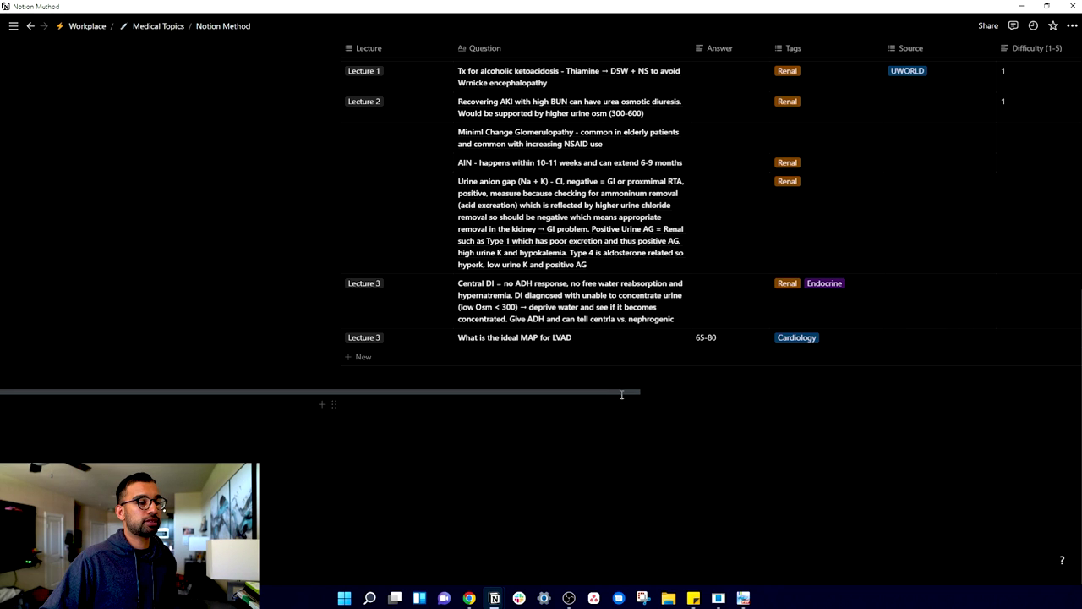
scroll(814, 393, "right", 5)
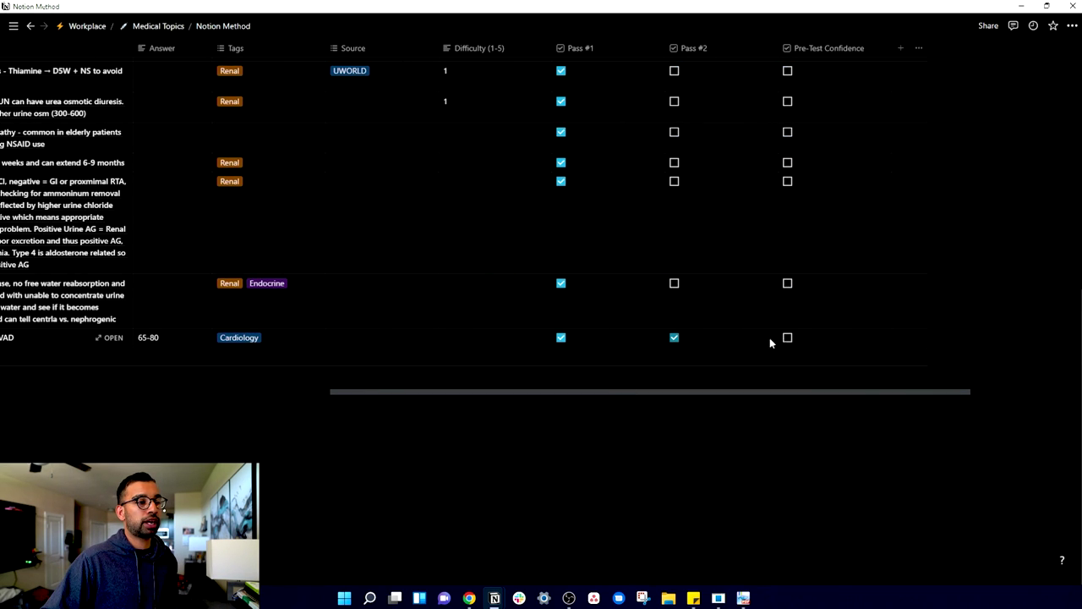
Tick the LVAD MAP row's Pre-Test Confidence checkbox and scroll back through the table.
left_click(789, 338)
left_click_drag(811, 398, 648, 407)
scroll(647, 407, "up", 3)
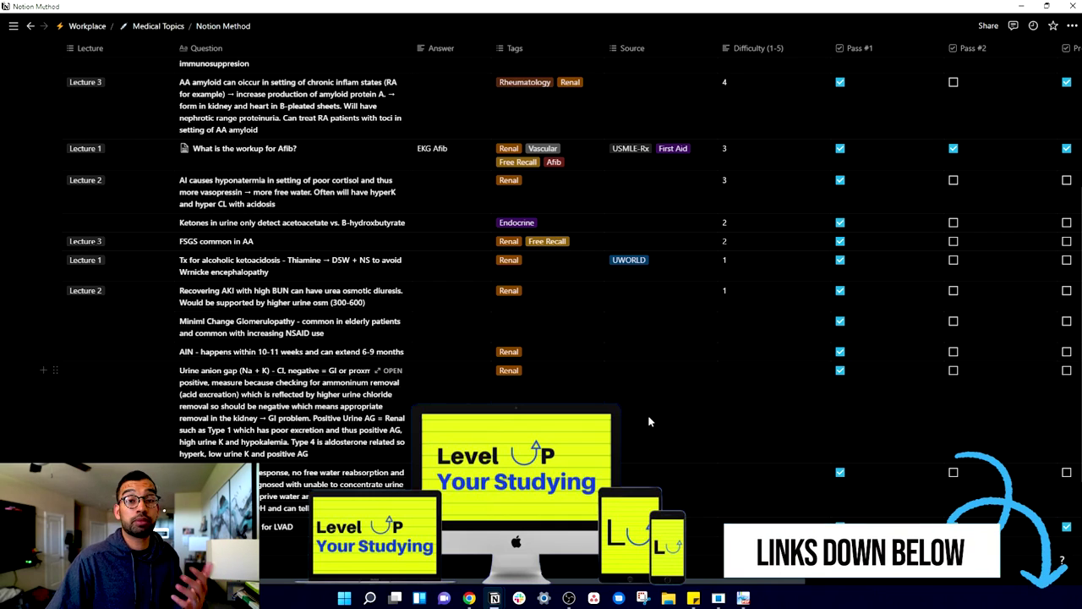
scroll(629, 389, "up", 4)
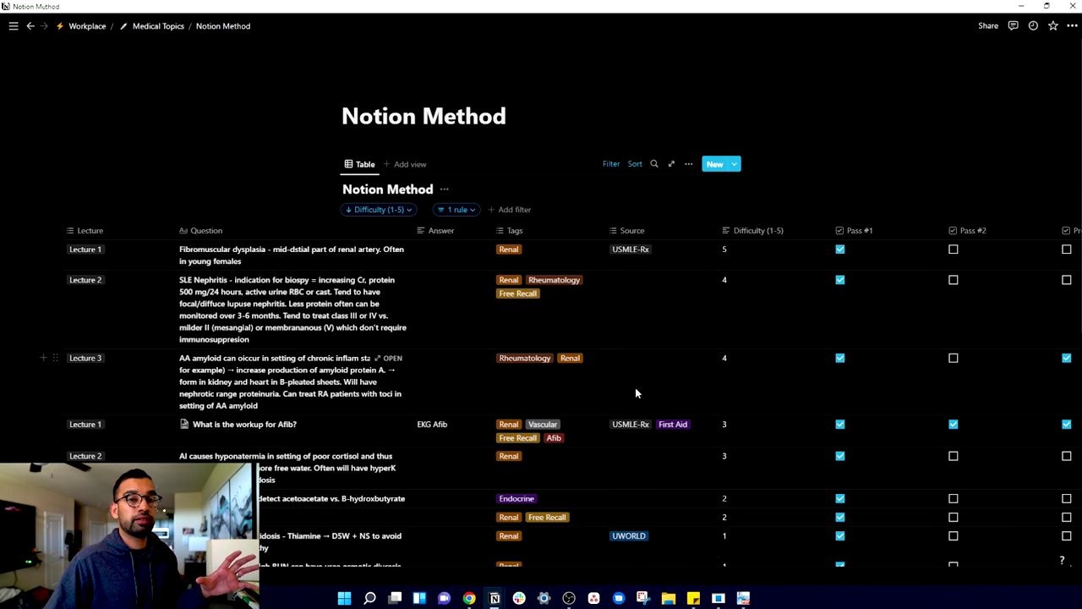
scroll(638, 405, "down", 3)
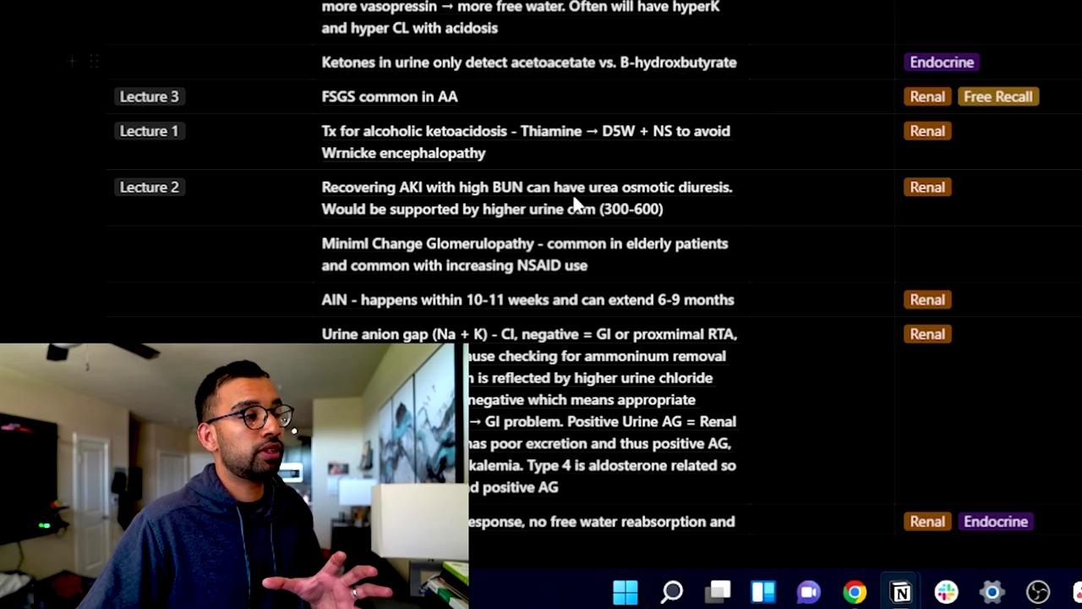
scroll(304, 479, "down", 4)
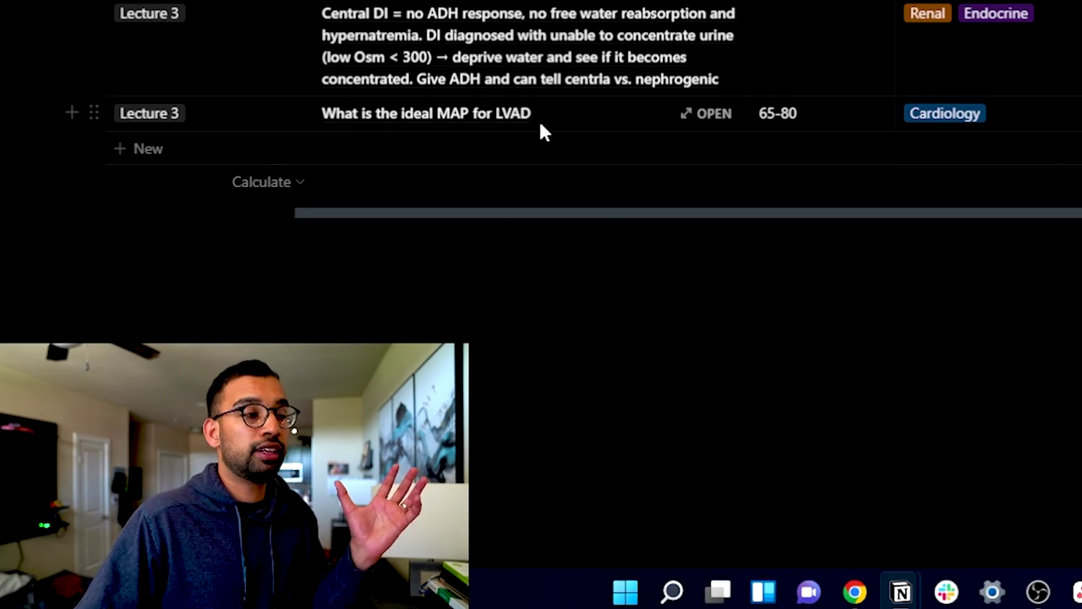
scroll(541, 169, "right", 5)
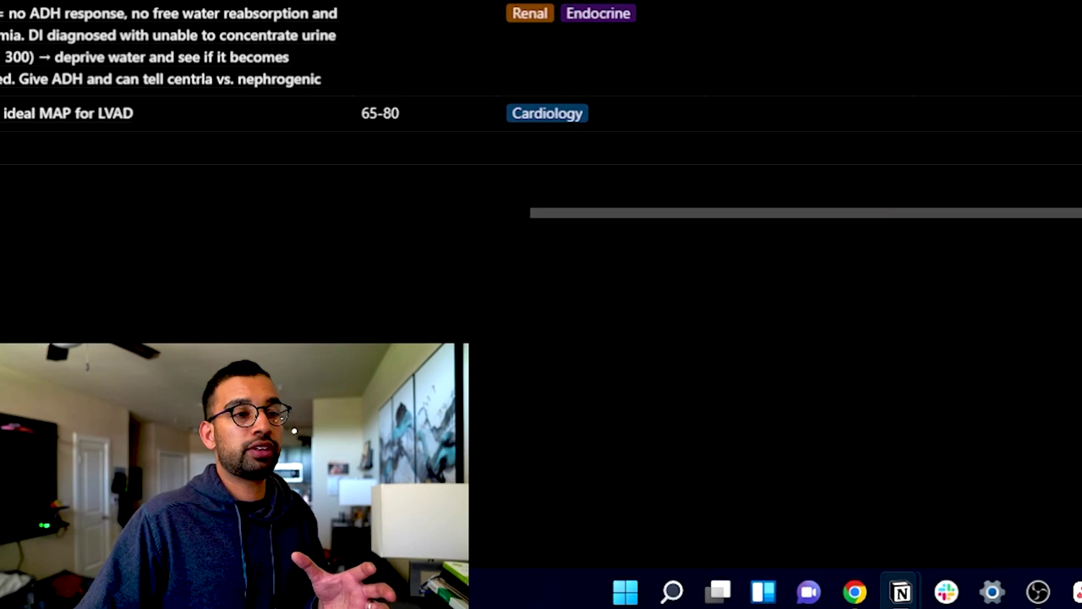
scroll(541, 169, "up", 2)
scroll(541, 211, "up", 5)
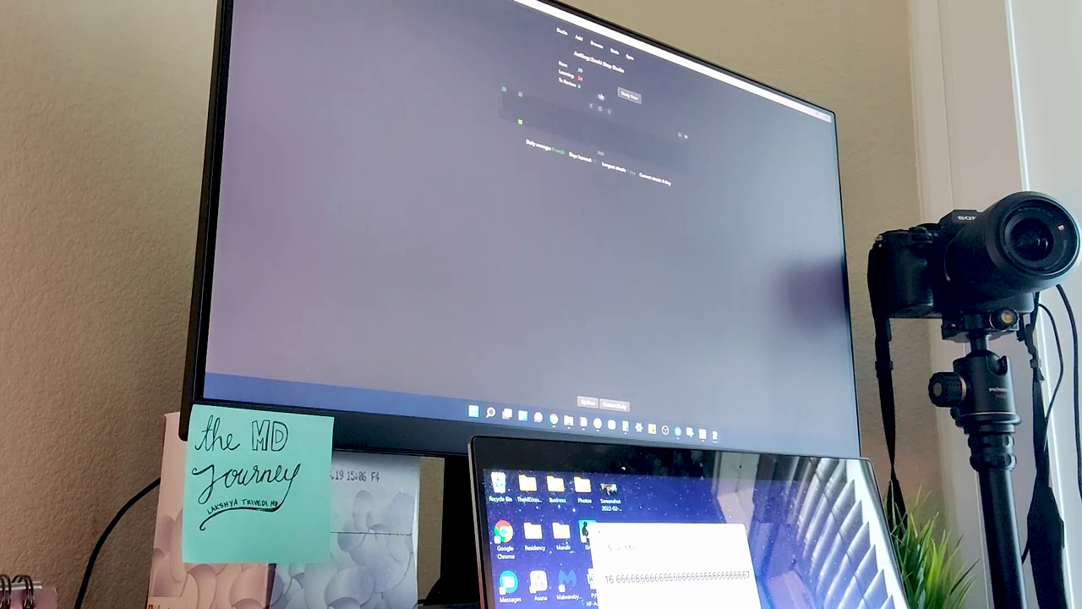
Begin studying the Anki deck and reveal answers through the familial dyslipidemia xanthoma card.
left_click(627, 95)
key("space")
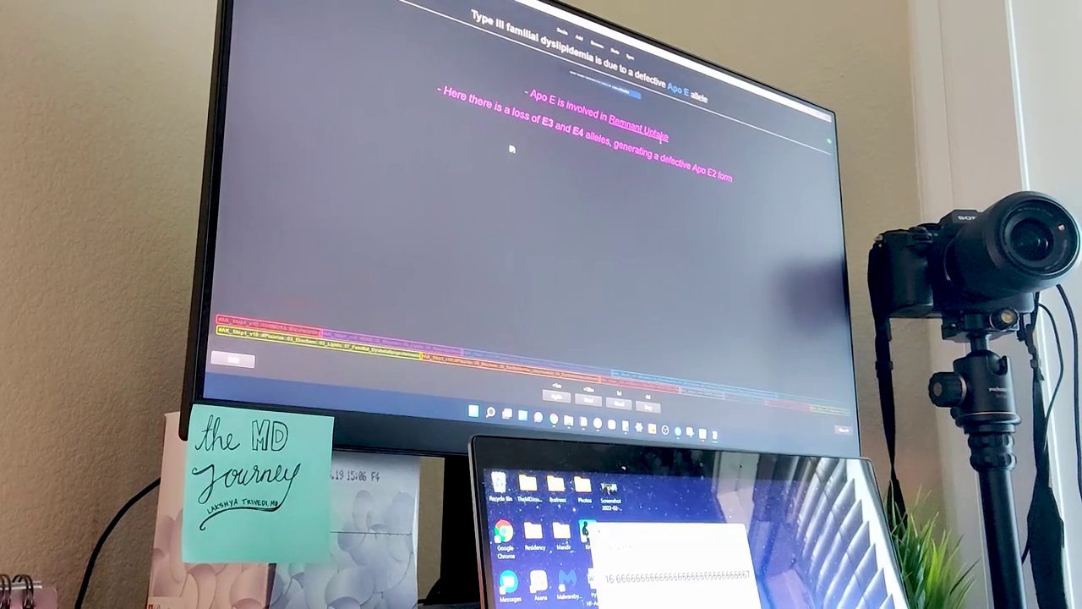
key("space")
key("space")
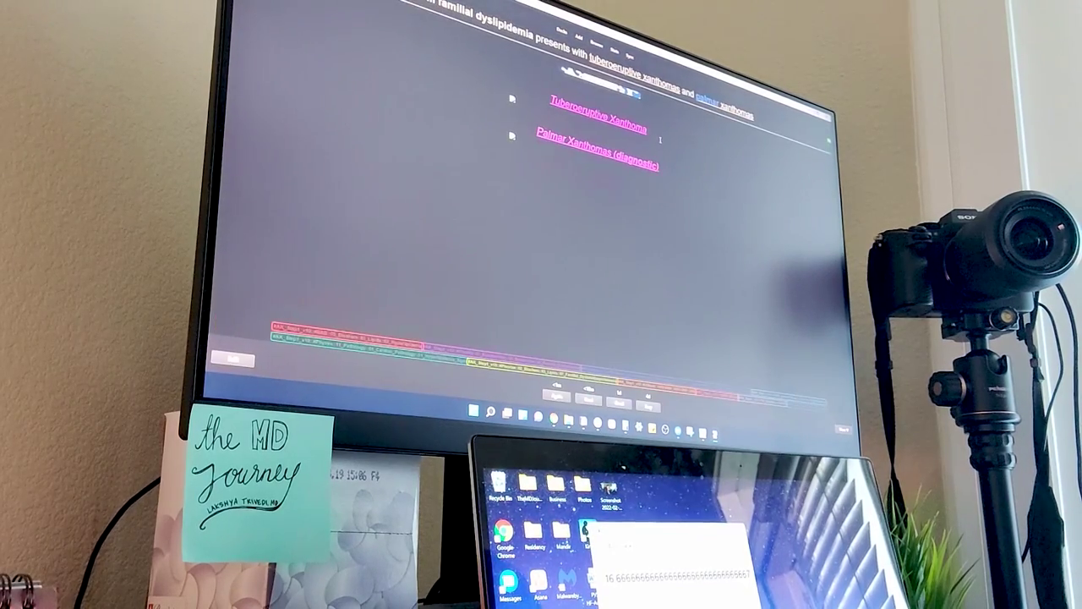
key("space")
key("space")
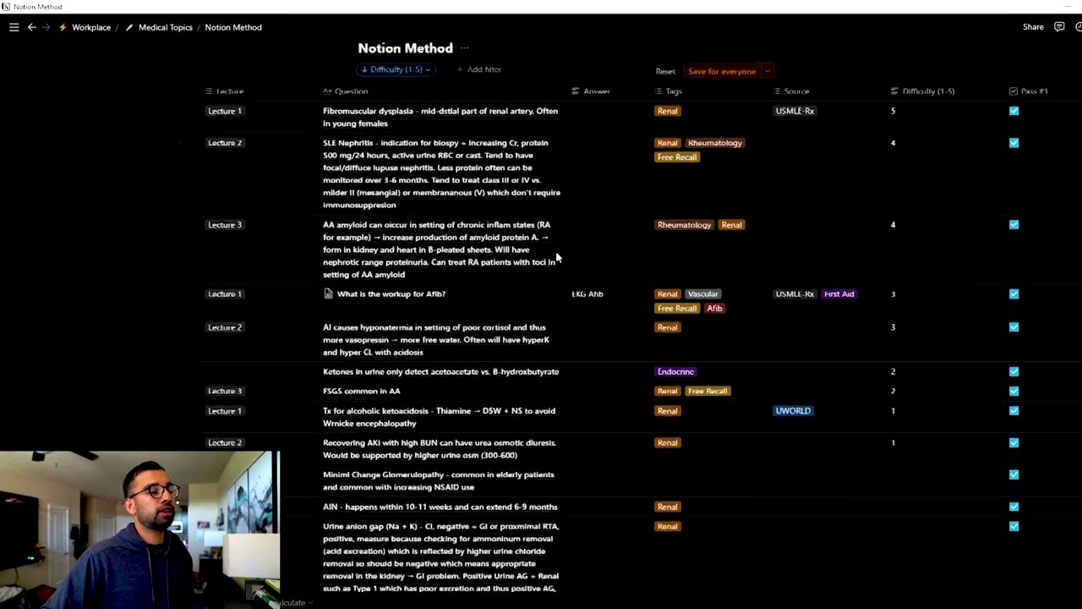
Open the LVAD MAP question row as its own full page.
scroll(507, 321, "down", 15)
scroll(452, 406, "up", 3)
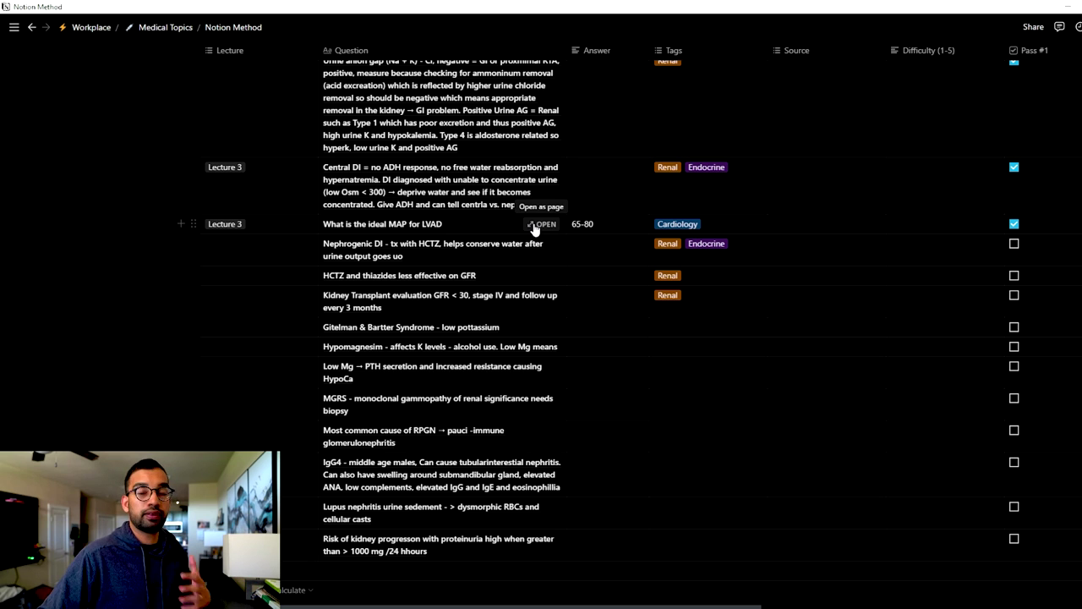
left_click(536, 225)
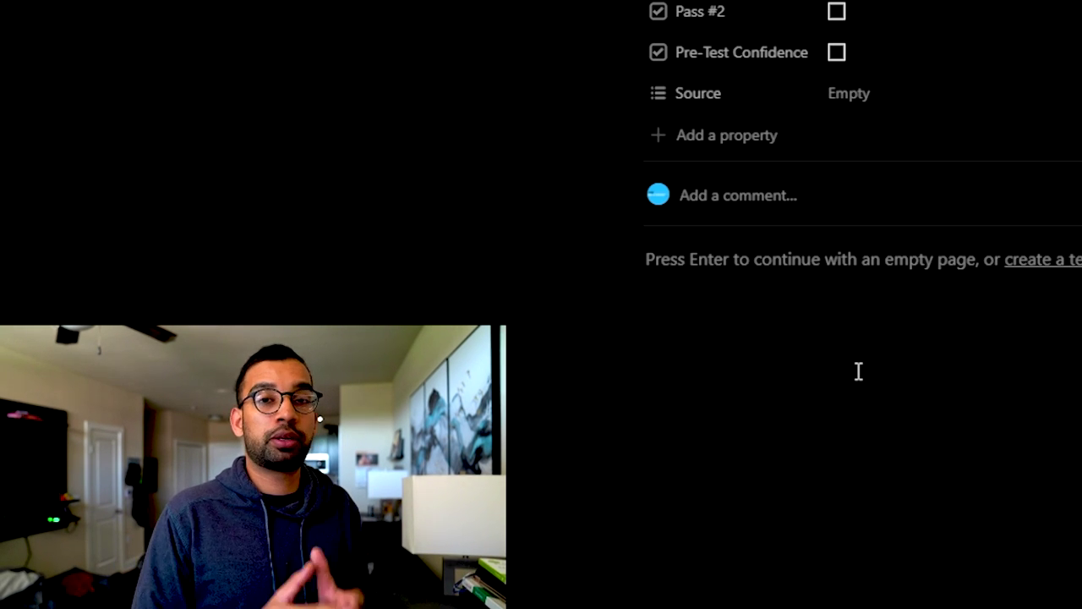
Start a bulleted list in the page body and type the note 'needed for brain'.
type("-")
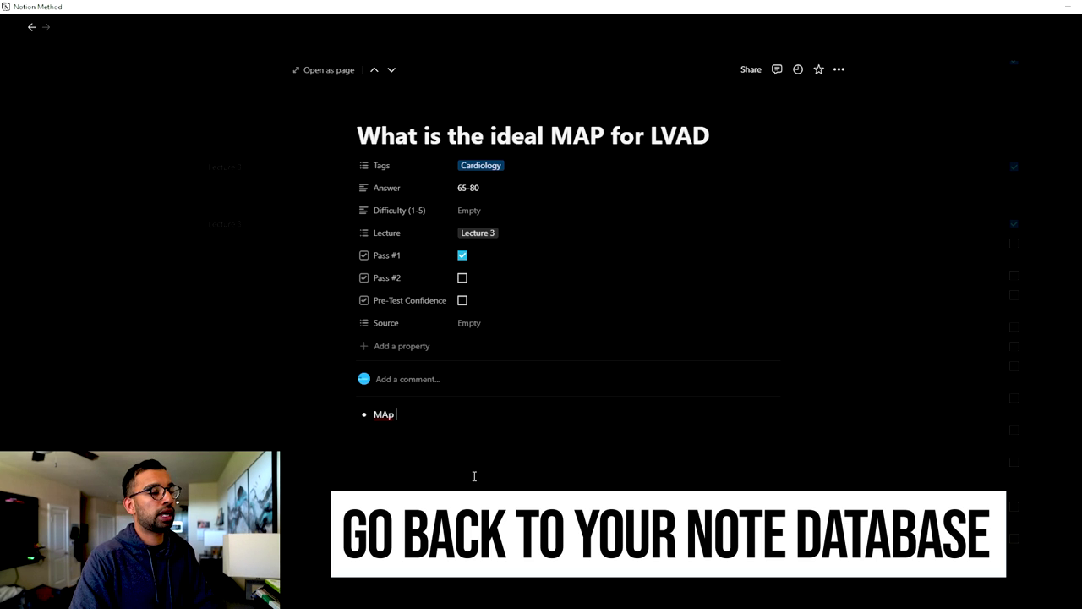
type("needed for brain")
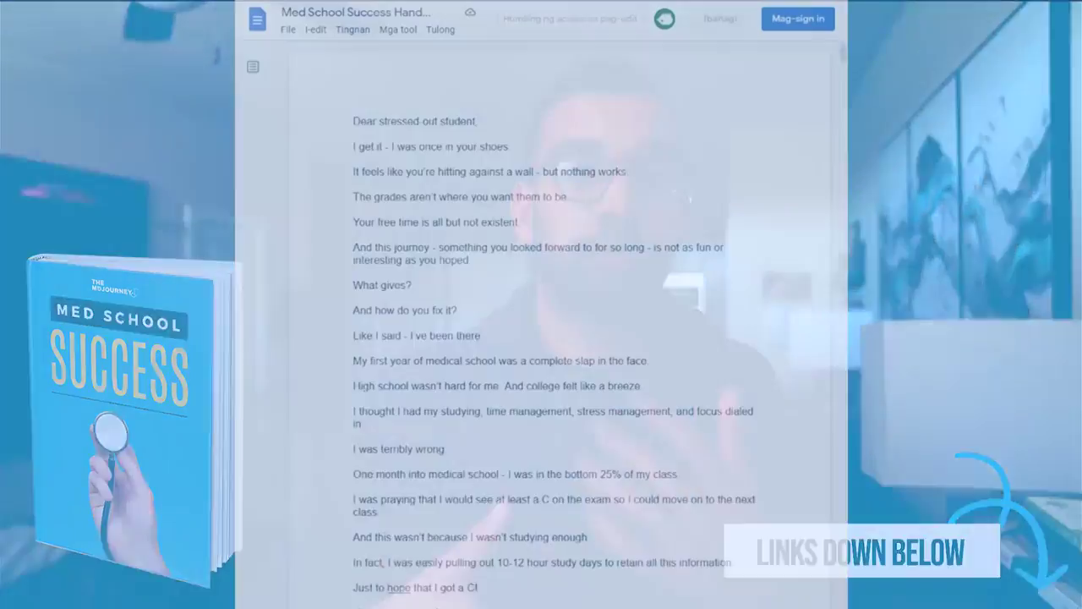
scroll(558, 338, "down", 10)
scroll(558, 338, "down", 2)
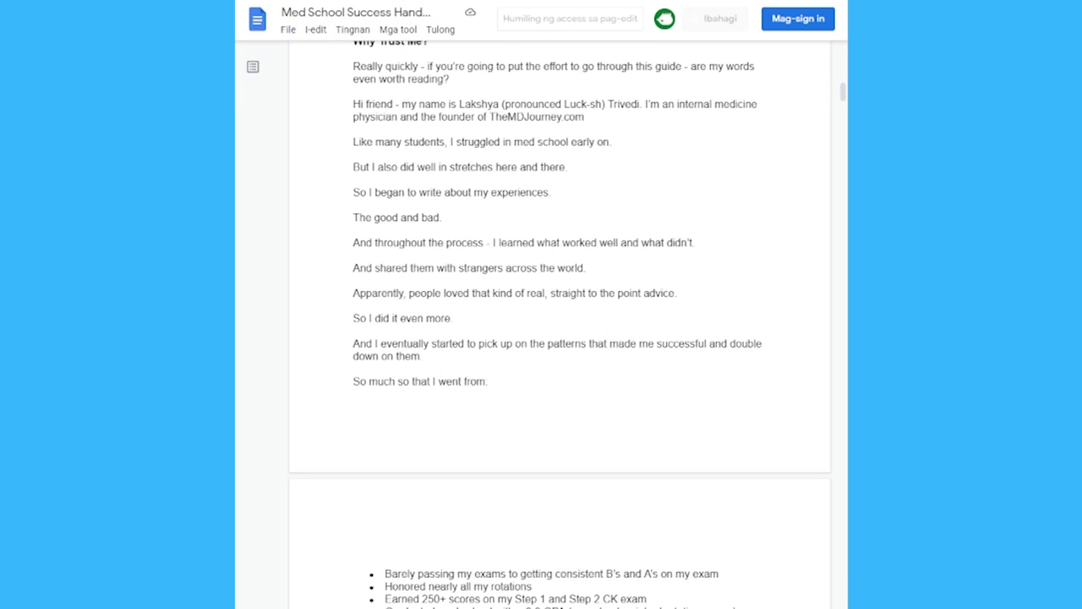
scroll(557, 338, "down", 6)
scroll(557, 338, "down", 4)
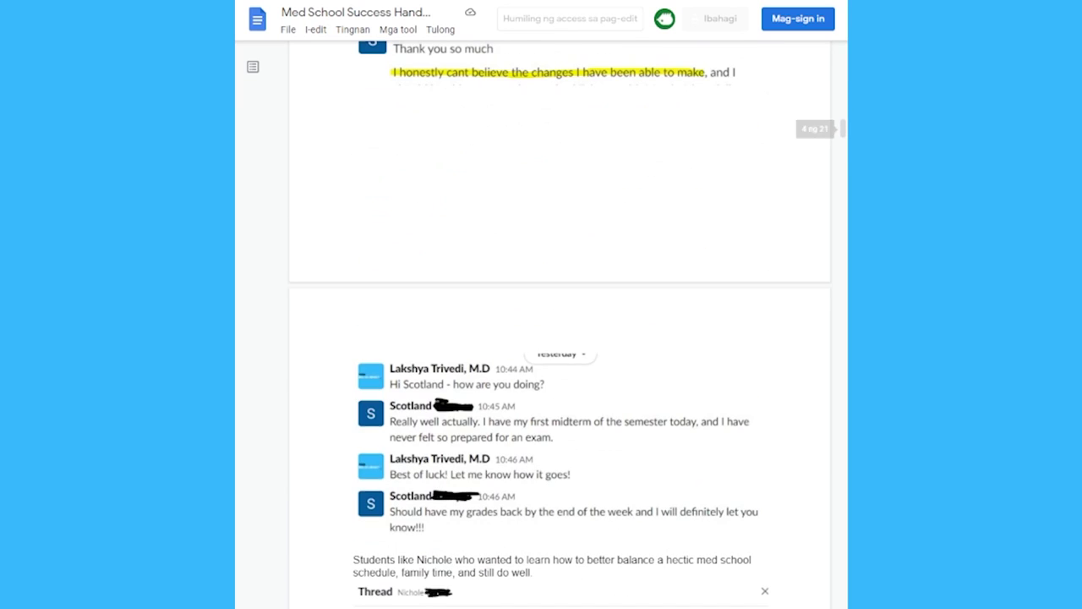
scroll(558, 338, "down", 5)
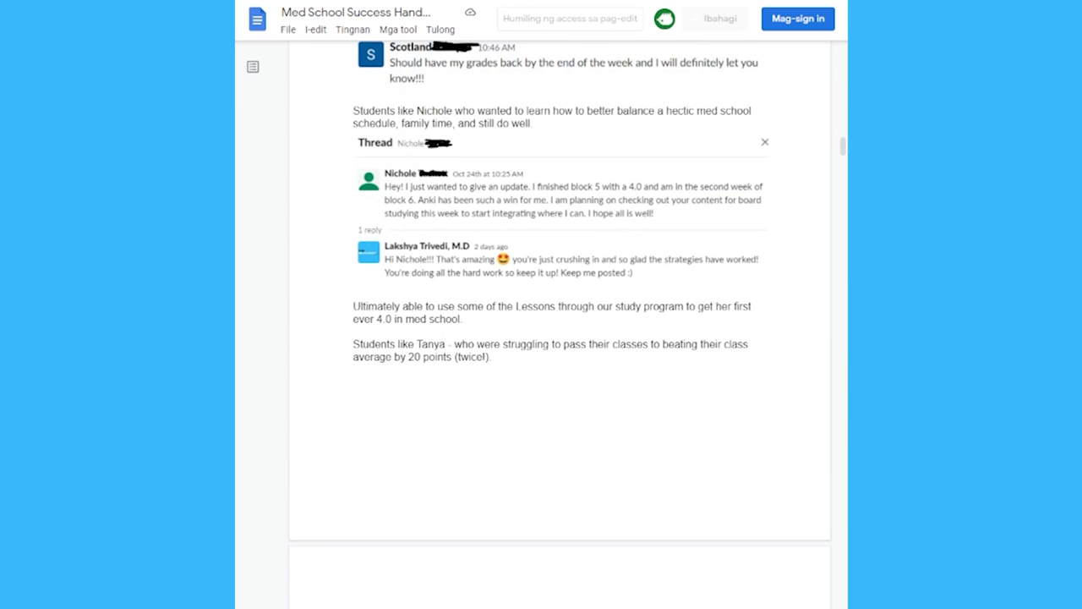
scroll(557, 338, "down", 6)
scroll(404, 78, "down", 7)
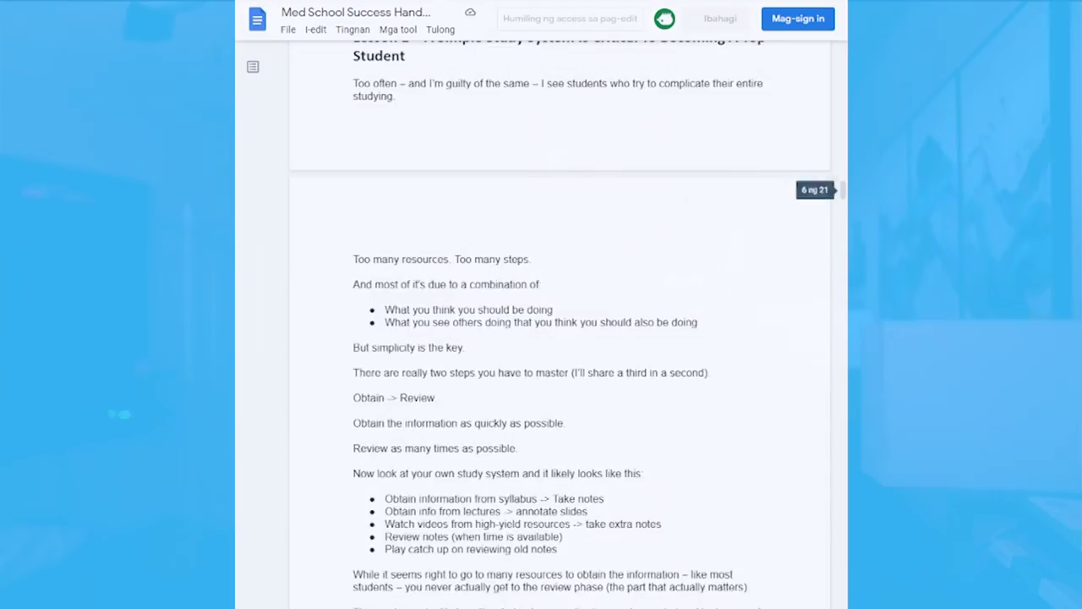